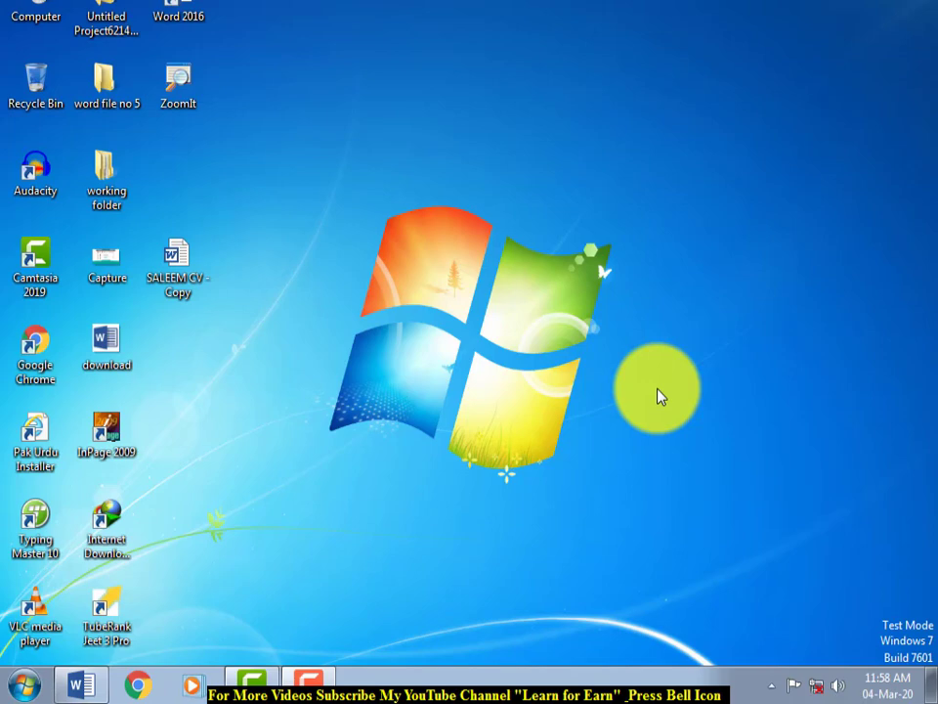
Switch to the open Word document, select the letter "b" and view the available Paste options.
{"action": "left_click", "coordinate": [76, 684]}
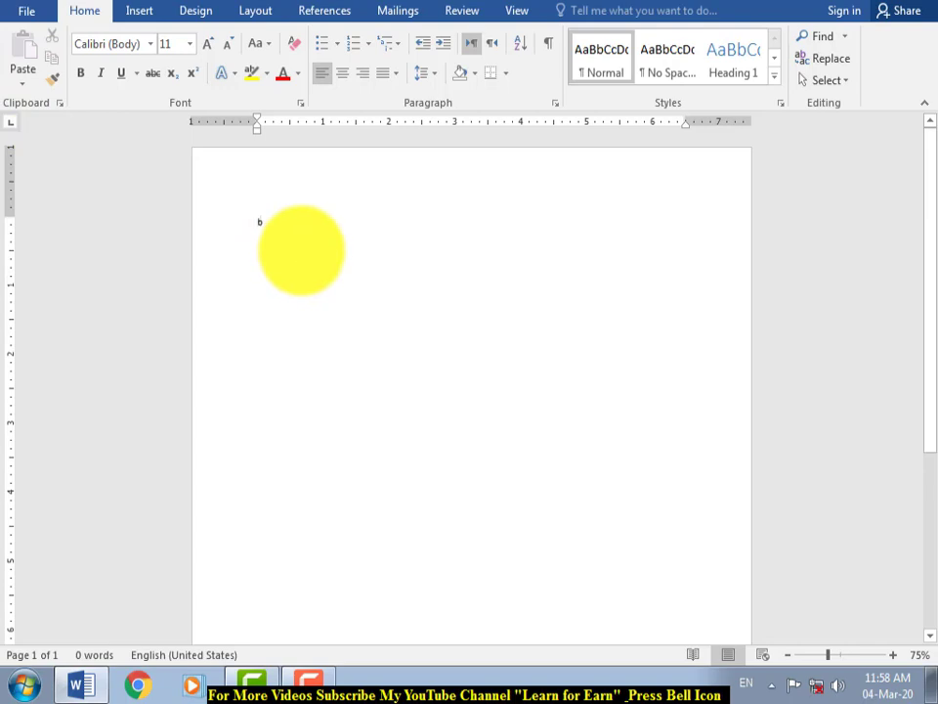
{"action": "double_click", "coordinate": [258, 225]}
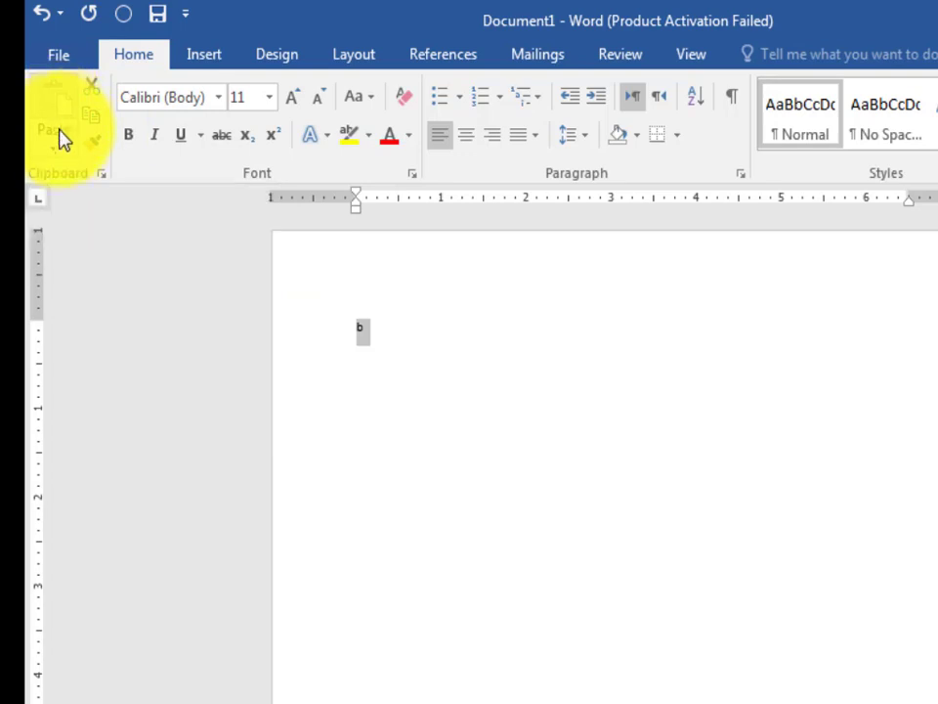
{"action": "left_click", "coordinate": [63, 153]}
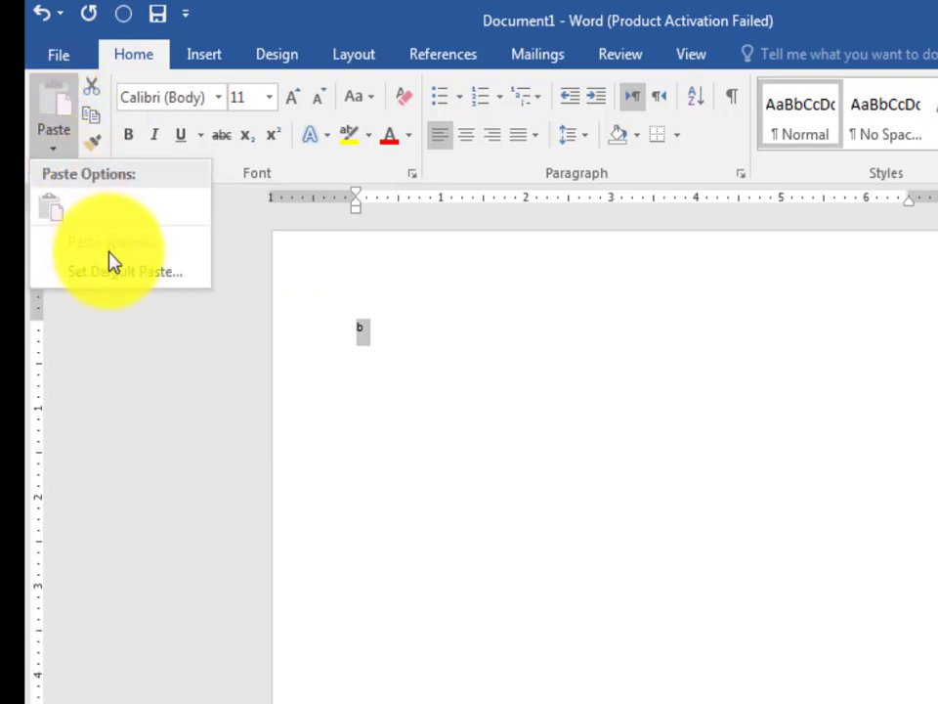
{"action": "left_click", "coordinate": [203, 348]}
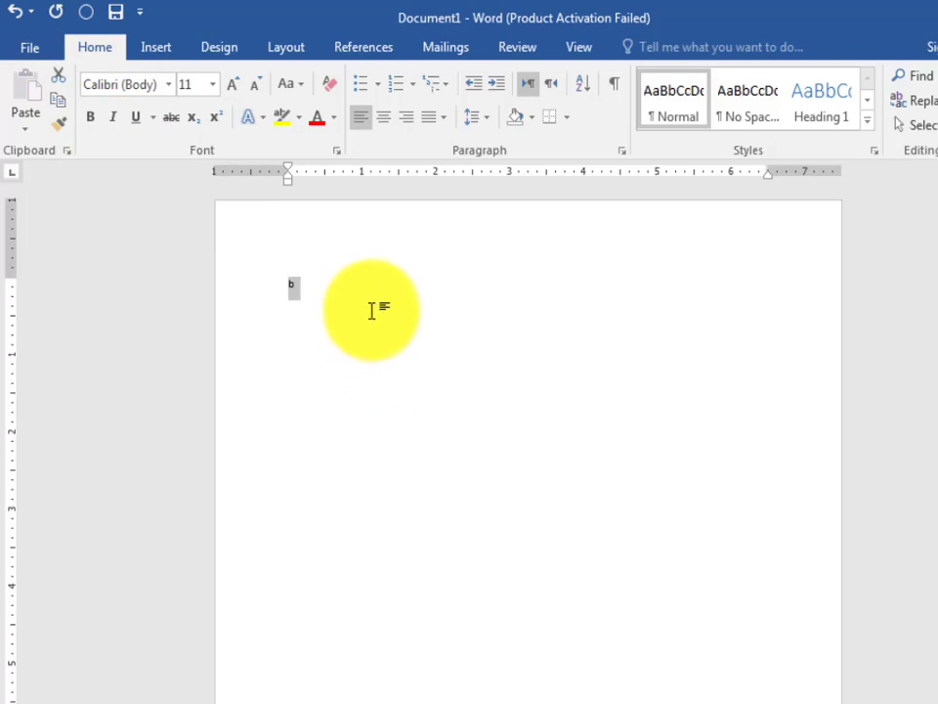
Replace the letter "b" with "Waseem Computer Academy" and paste repeated copies of the phrase until they fill six lines.
{"action": "key", "text": "ctrl+x"}
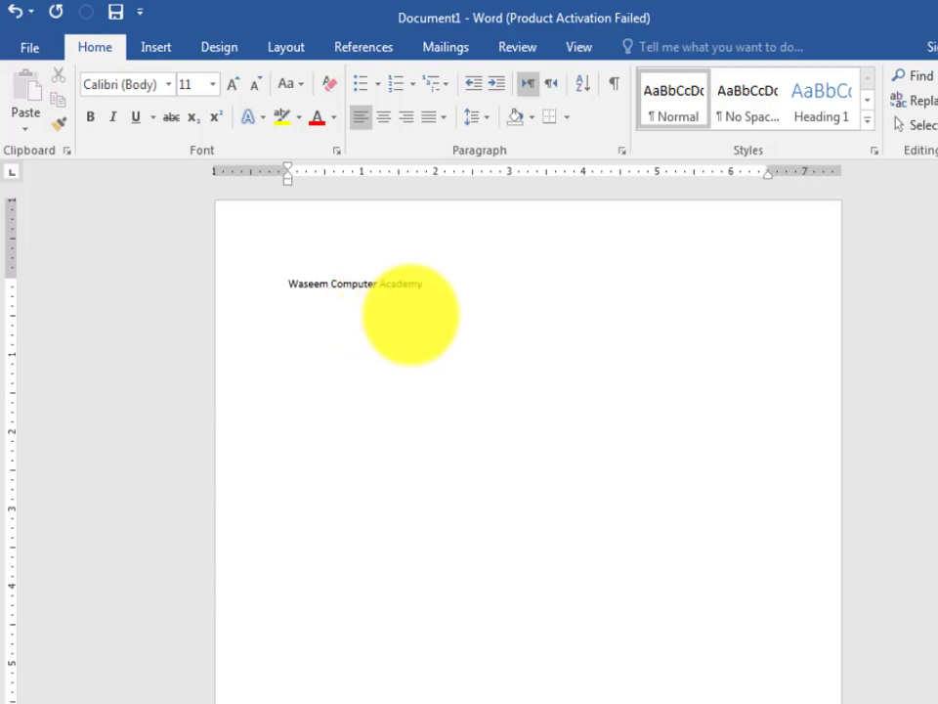
{"action": "key", "text": "ctrl+v"}
{"action": "key", "text": "ctrl+v"}
{"action": "key", "text": "ctrl+v"}
{"action": "key", "text": "ctrl+v"}
{"action": "key", "text": "ctrl+v"}
{"action": "key", "text": "ctrl+v"}
{"action": "key", "text": "ctrl+v"}
{"action": "key", "text": "ctrl+v"}
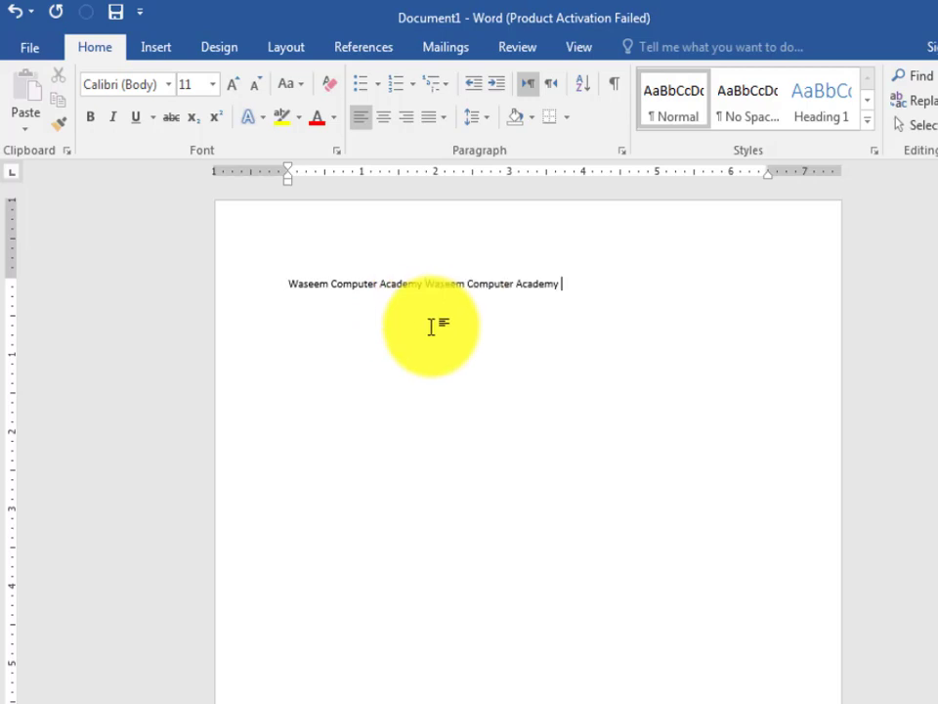
{"action": "key", "text": "ctrl+v"}
{"action": "key", "text": "ctrl+v"}
{"action": "key", "text": "ctrl+v"}
{"action": "key", "text": "ctrl+v"}
{"action": "key", "text": "ctrl+v"}
{"action": "key", "text": "ctrl+v"}
{"action": "key", "text": "ctrl+v"}
{"action": "key", "text": "ctrl+v"}
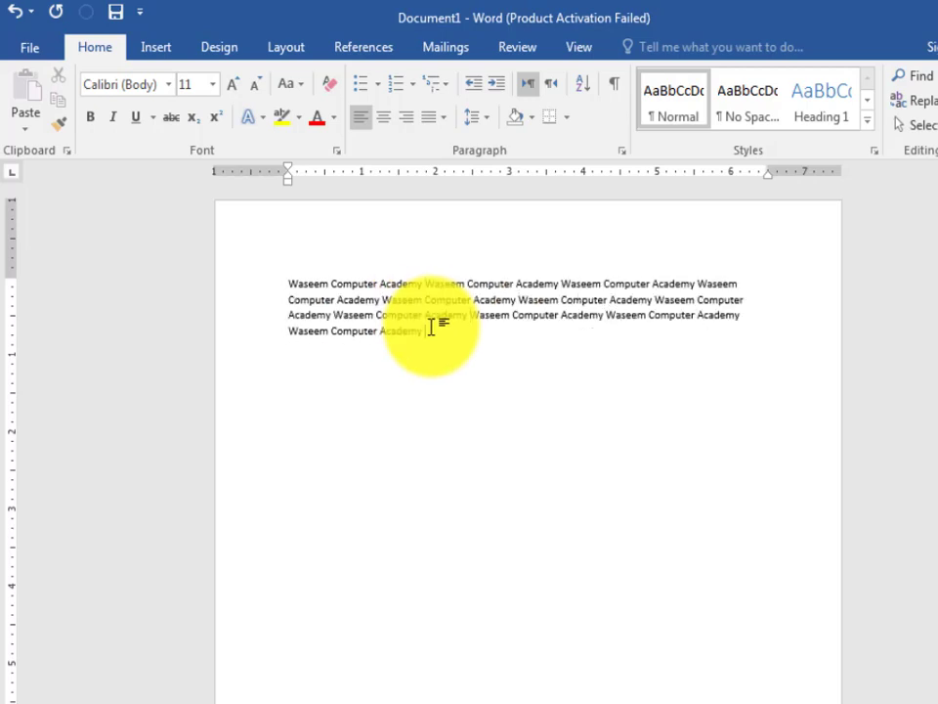
{"action": "key", "text": "ctrl+v"}
{"action": "key", "text": "ctrl+v"}
{"action": "key", "text": "ctrl+v"}
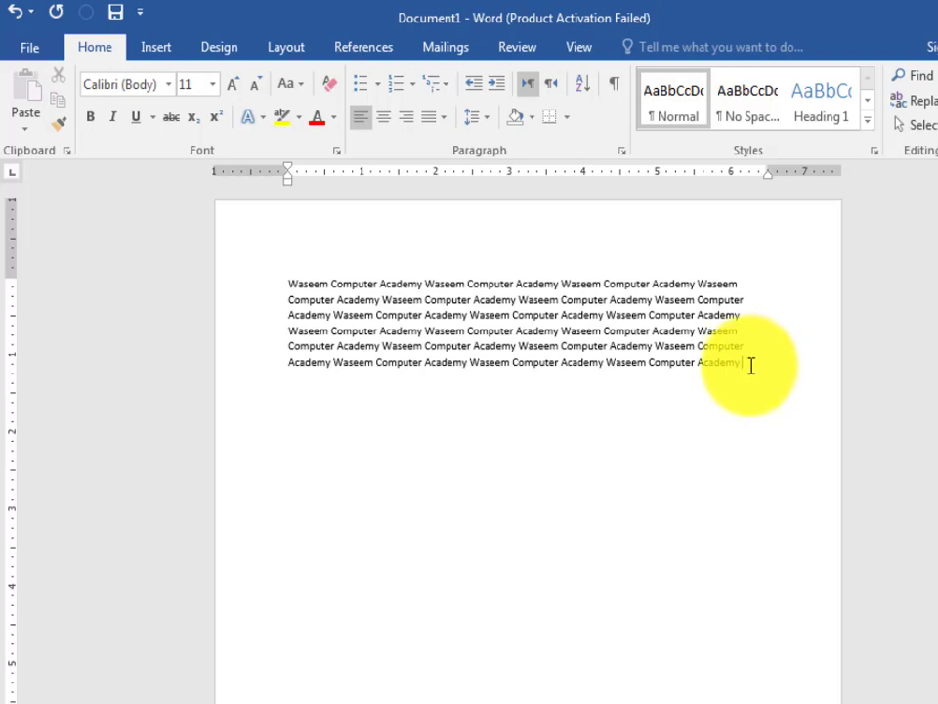
Try selecting the paragraph from its end and from its start, clearing the selection each time.
{"action": "left_click_drag", "start_coordinate": [744, 363], "coordinate": [313, 290]}
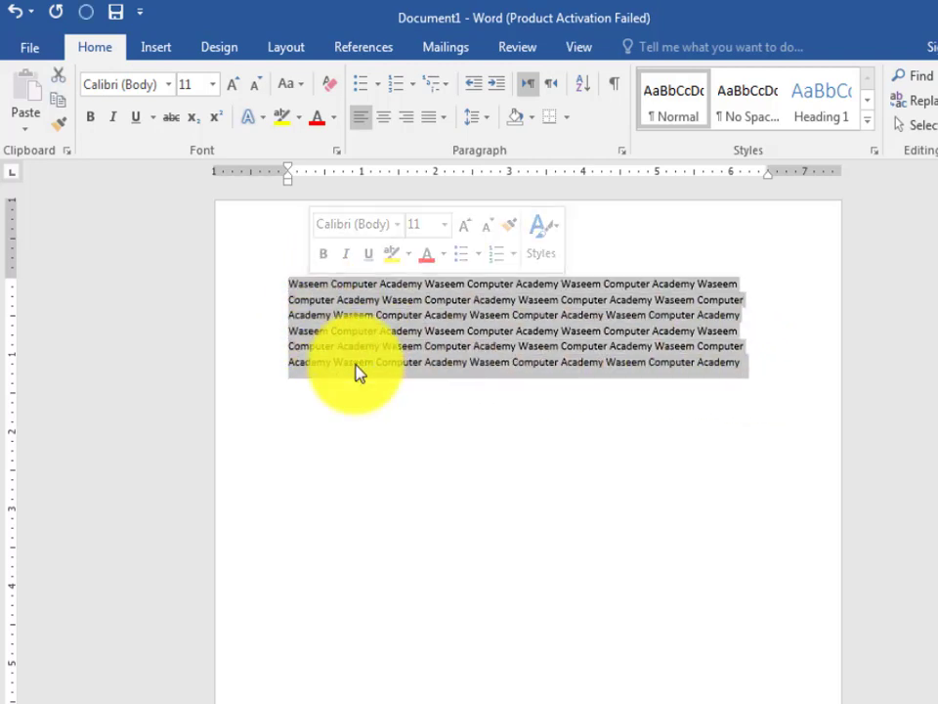
{"action": "left_click", "coordinate": [409, 411]}
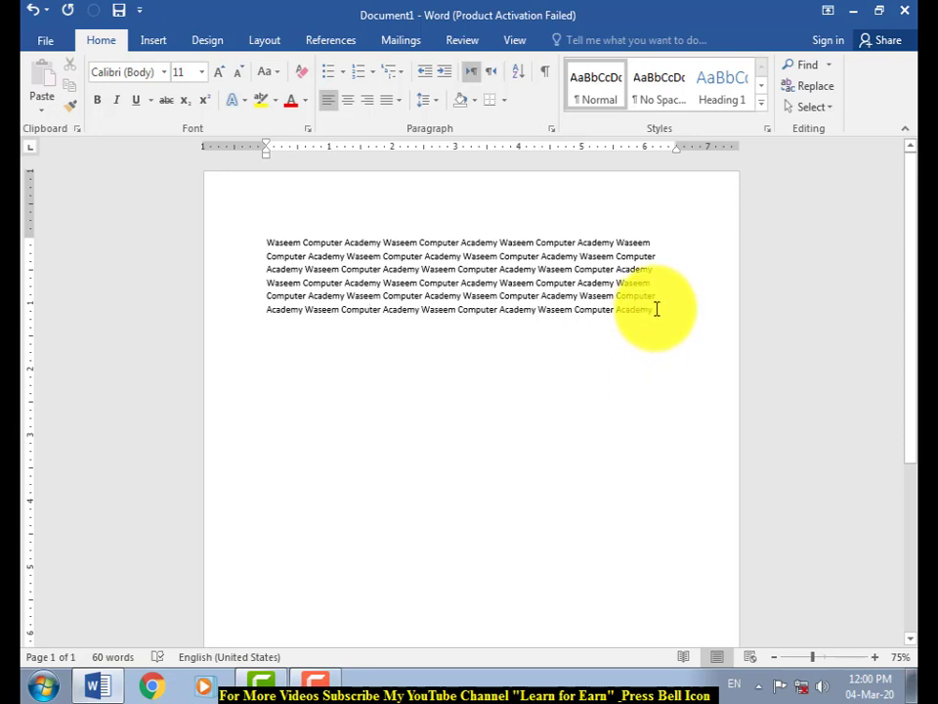
{"action": "left_click_drag", "start_coordinate": [657, 309], "coordinate": [288, 243]}
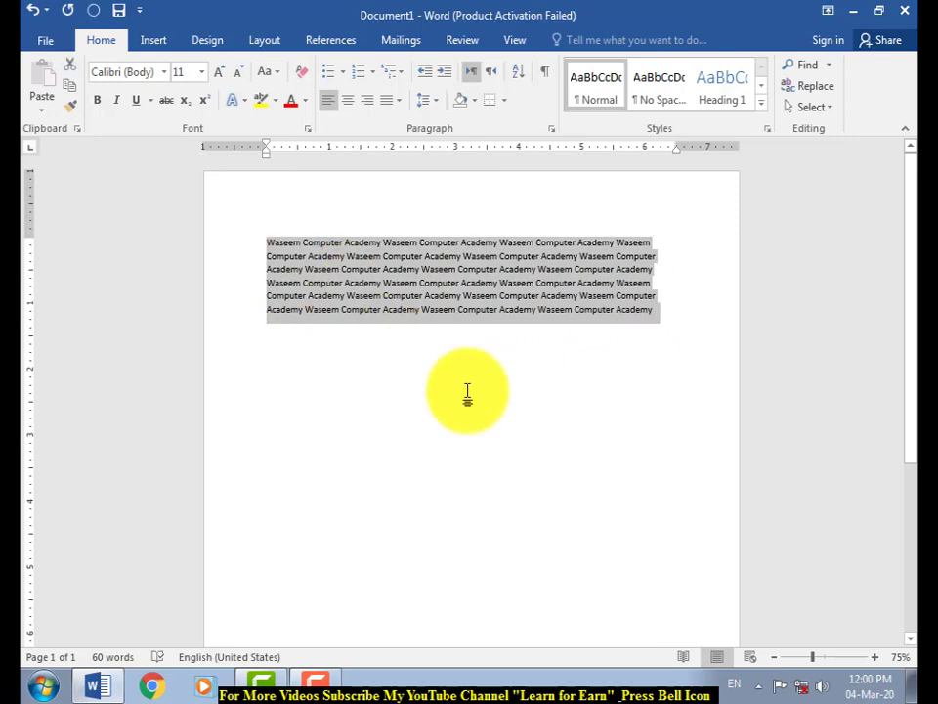
{"action": "left_click", "coordinate": [674, 314]}
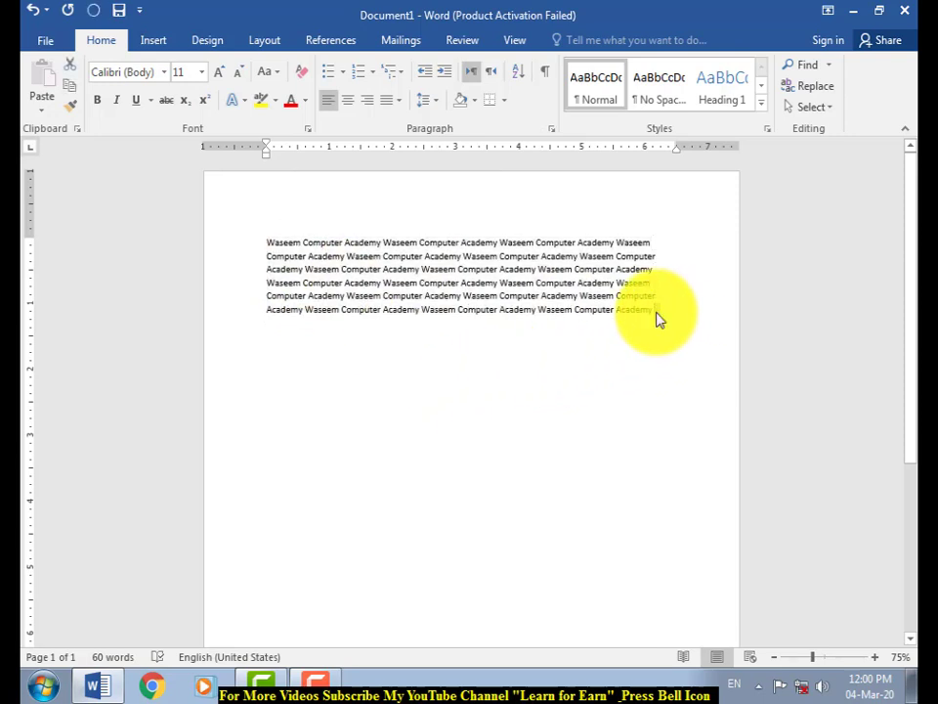
{"action": "triple_click", "coordinate": [659, 319]}
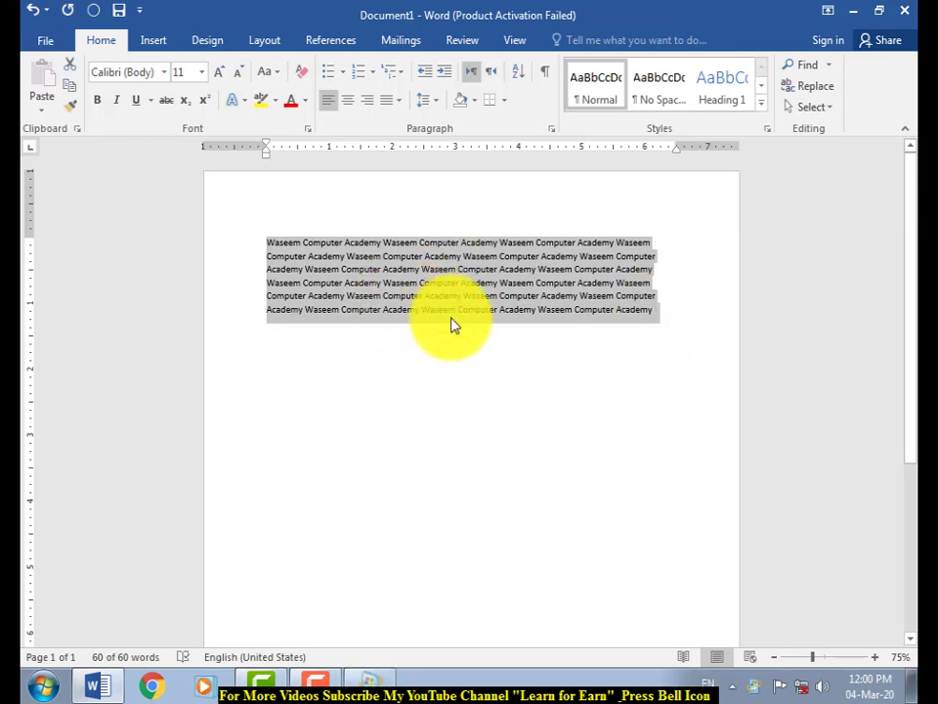
{"action": "left_click", "coordinate": [444, 364]}
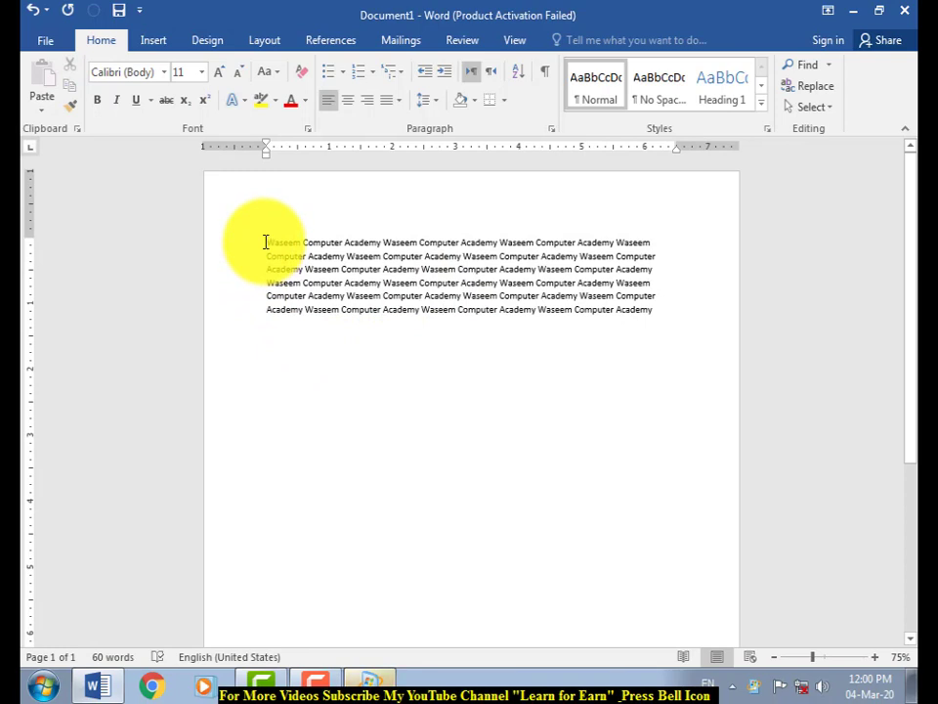
{"action": "left_click_drag", "start_coordinate": [264, 241], "coordinate": [275, 315]}
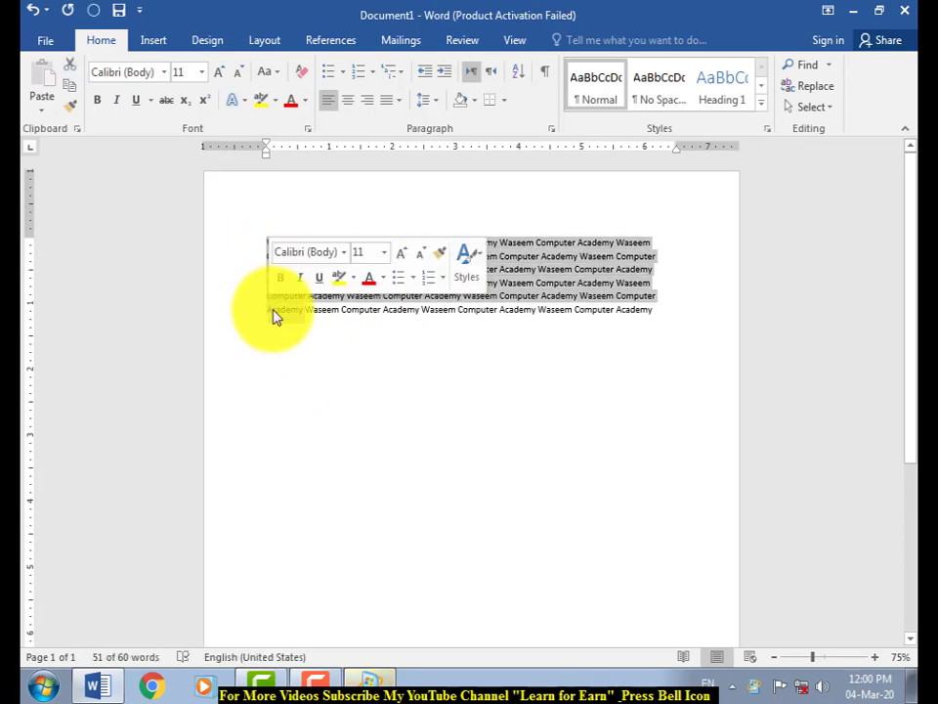
{"action": "left_click", "coordinate": [566, 299]}
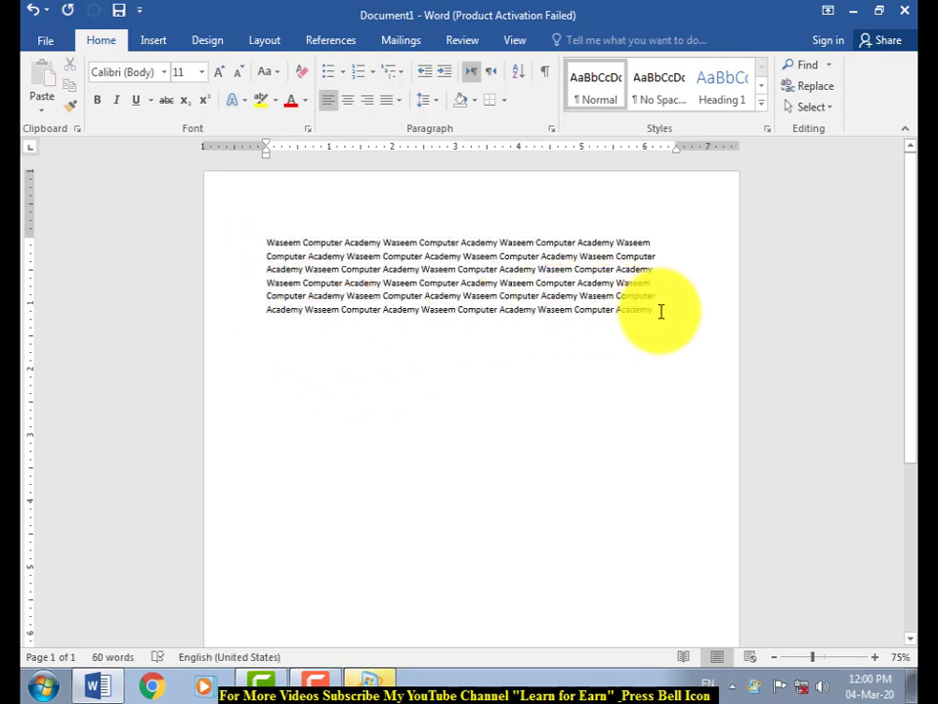
Cut the whole six-line paragraph and insert three page breaks in the emptied document.
{"action": "left_click_drag", "start_coordinate": [659, 311], "coordinate": [290, 252]}
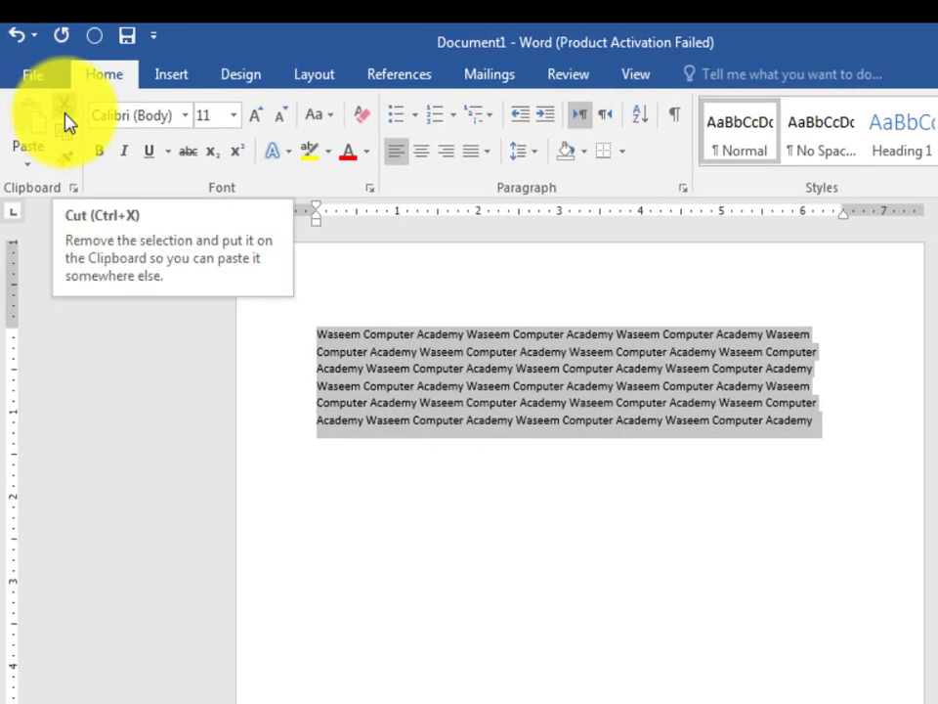
{"action": "left_click", "coordinate": [65, 121]}
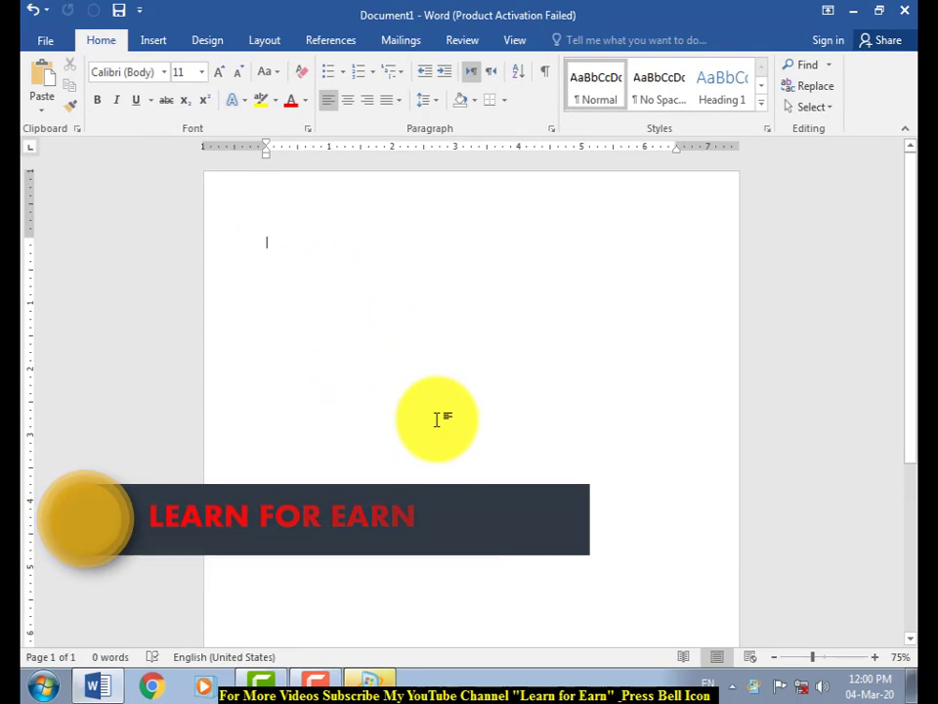
{"action": "scroll", "coordinate": [437, 419], "scroll_direction": "down", "scroll_amount": 5}
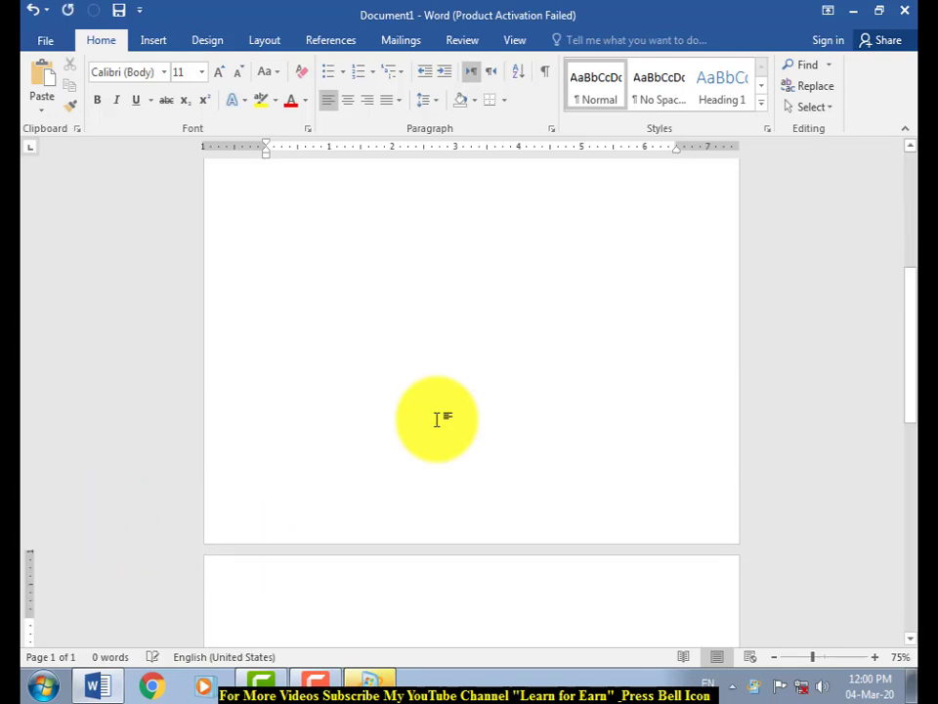
{"action": "key", "text": "ctrl+Return"}
{"action": "key", "text": "ctrl+Return"}
{"action": "key", "text": "ctrl+Return"}
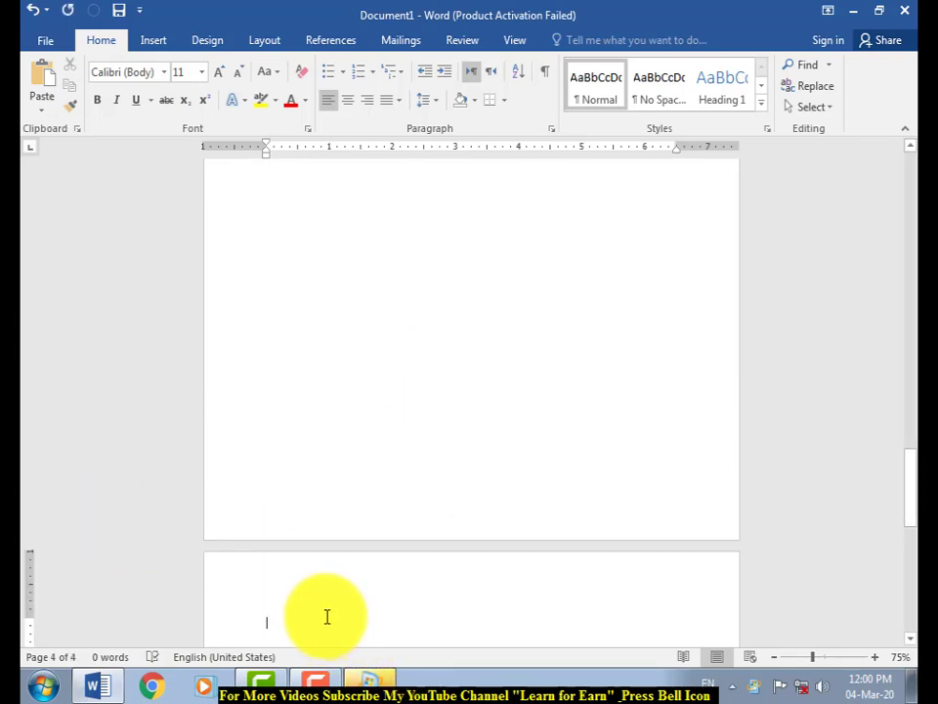
Paste the cut paragraph at the start of page 4.
{"action": "scroll", "coordinate": [326, 616], "scroll_direction": "down", "scroll_amount": 1}
{"action": "scroll", "coordinate": [326, 616], "scroll_direction": "down", "scroll_amount": 5}
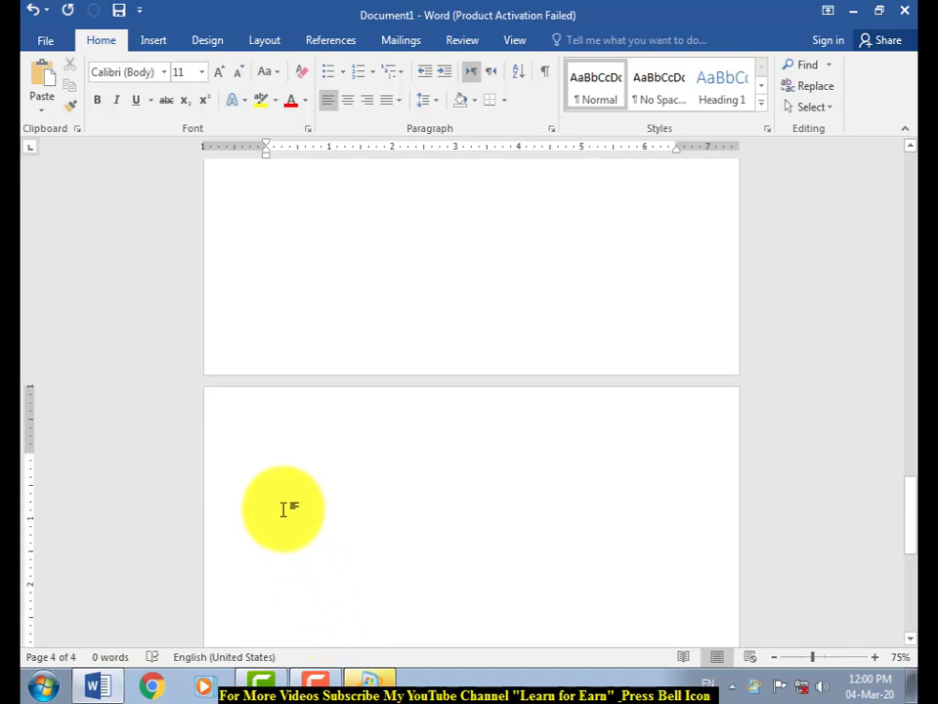
{"action": "scroll", "coordinate": [273, 475], "scroll_direction": "down", "scroll_amount": 3}
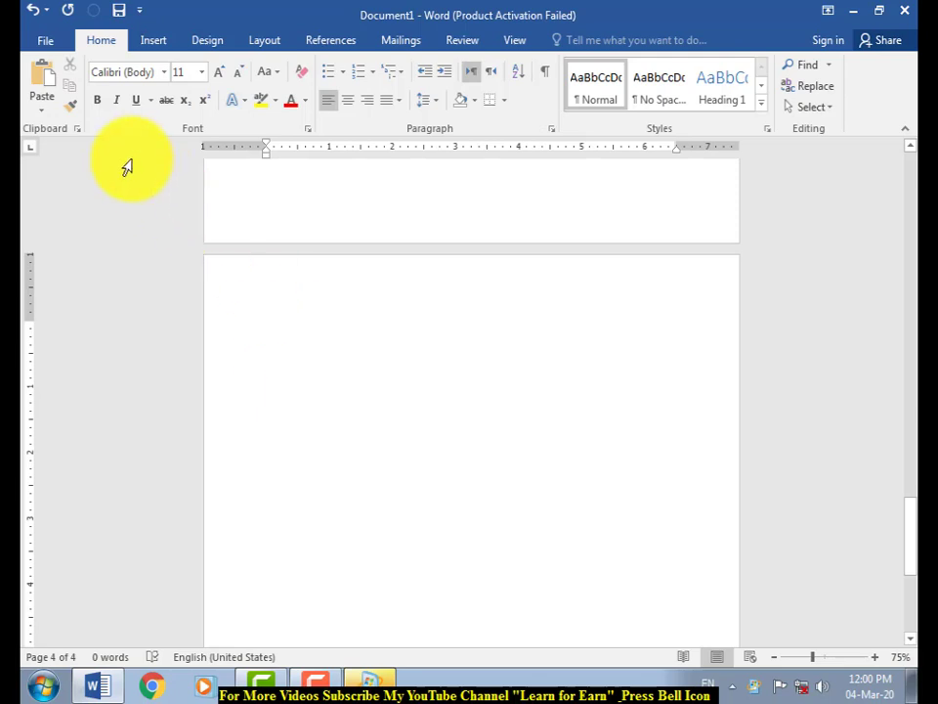
{"action": "left_click", "coordinate": [49, 83]}
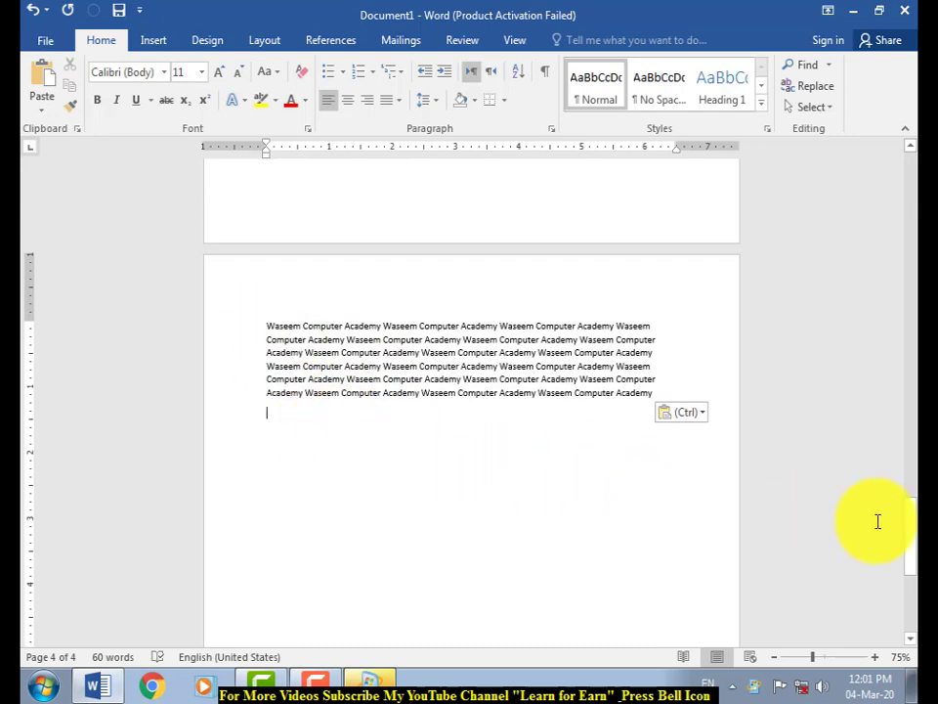
{"action": "left_click_drag", "start_coordinate": [910, 552], "coordinate": [909, 586]}
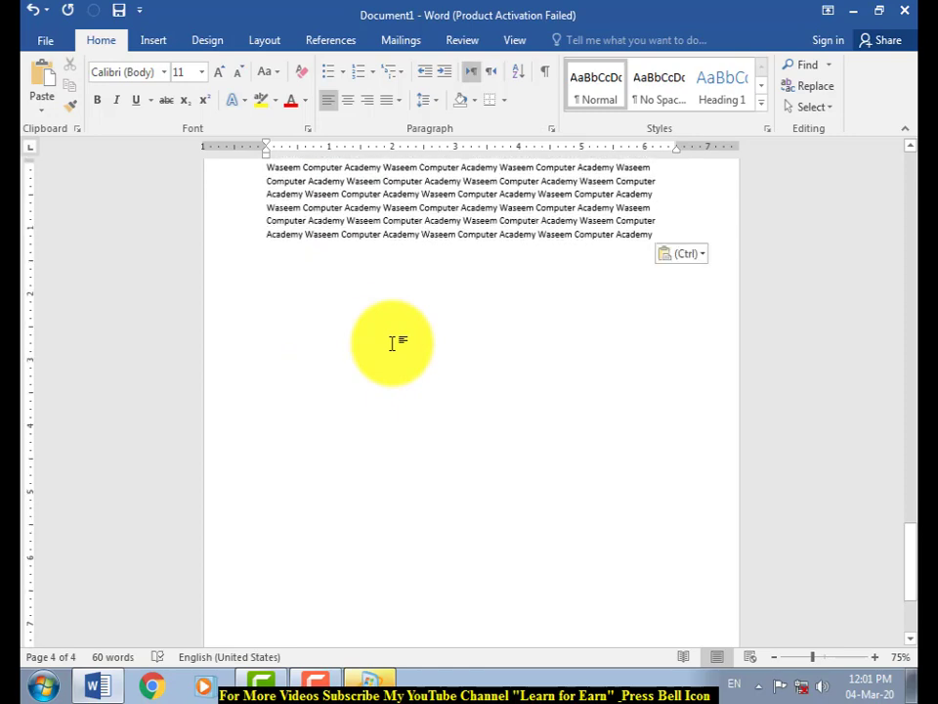
{"action": "scroll", "coordinate": [393, 343], "scroll_direction": "up", "scroll_amount": 2}
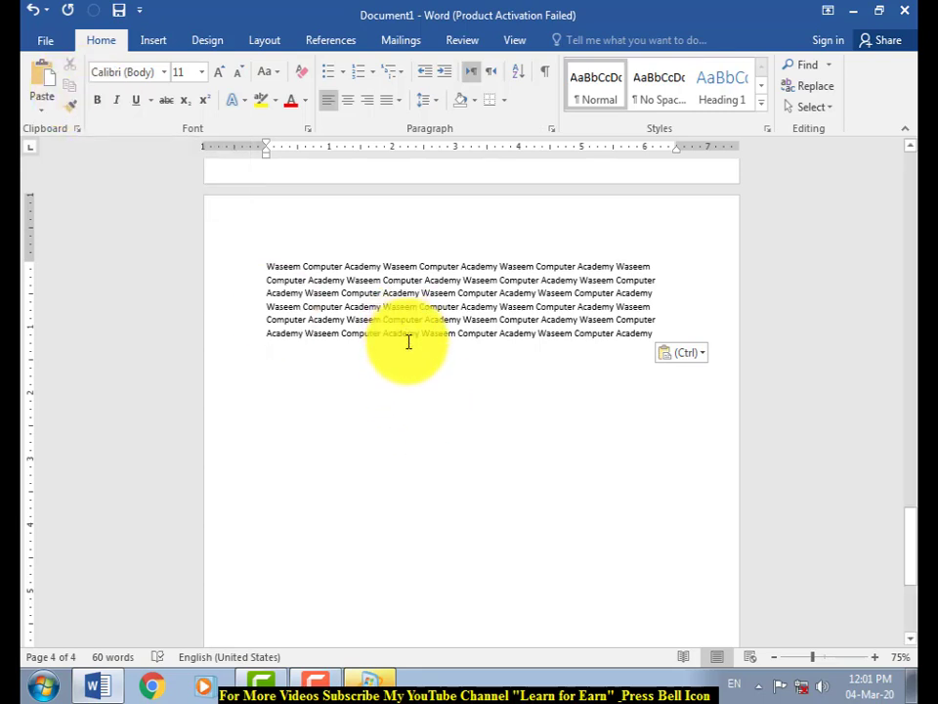
{"action": "scroll", "coordinate": [406, 394], "scroll_direction": "up", "scroll_amount": 2}
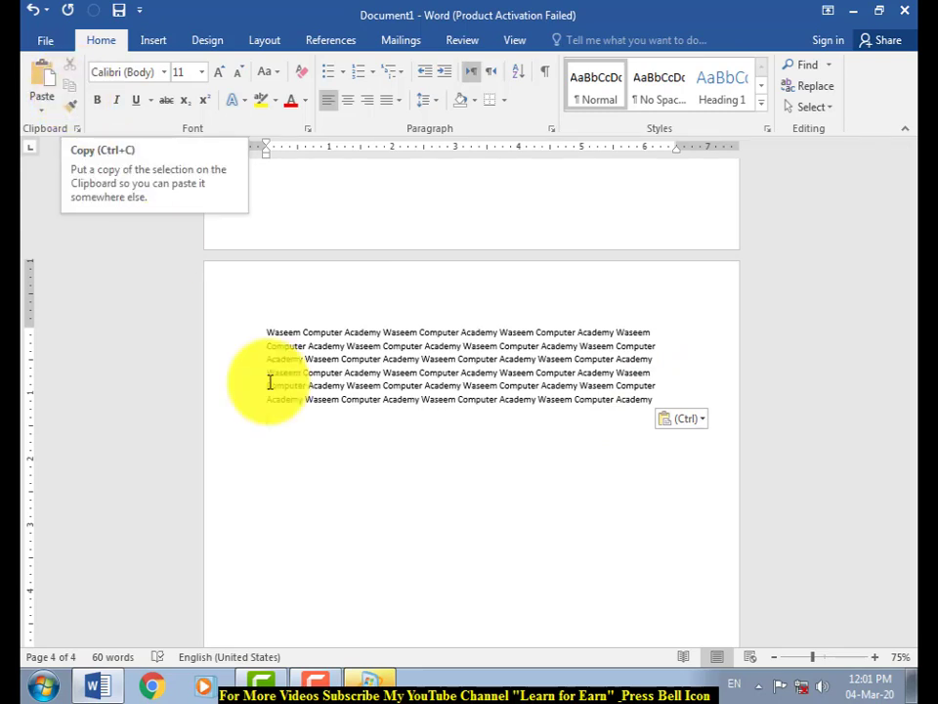
Copy the whole paragraph on page 4 and insert three page breaks below it.
{"action": "left_click_drag", "start_coordinate": [638, 400], "coordinate": [258, 332]}
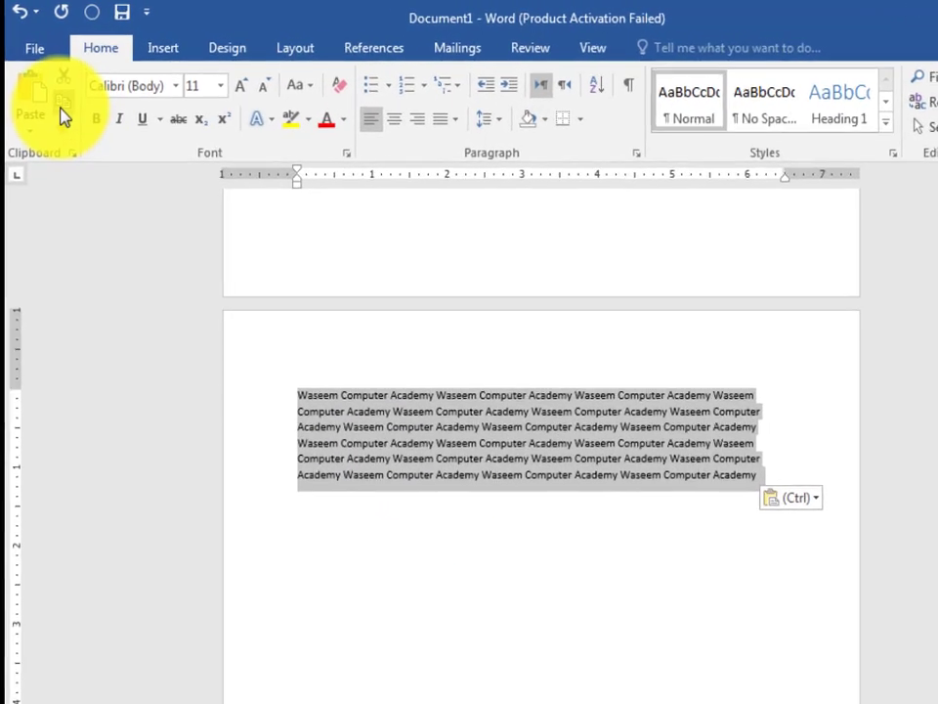
{"action": "left_click", "coordinate": [62, 110]}
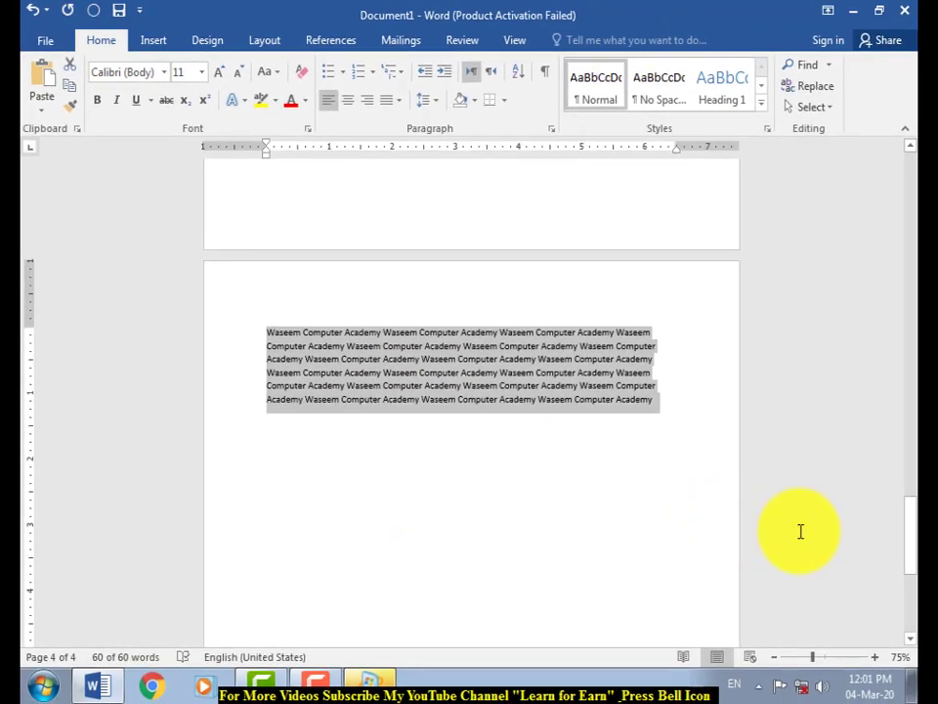
{"action": "left_click", "coordinate": [554, 528]}
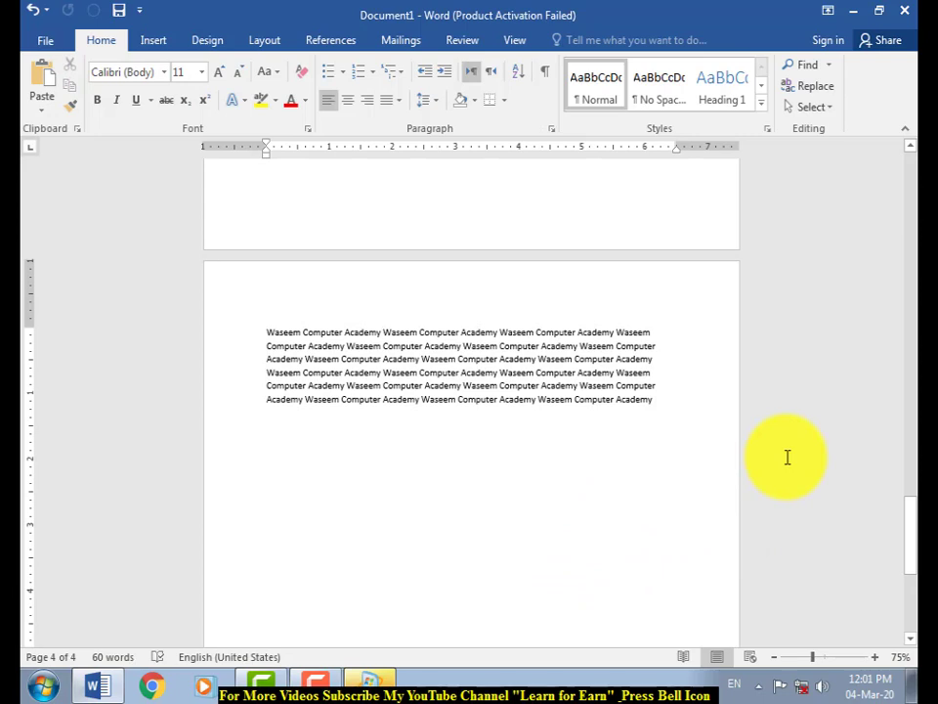
{"action": "key", "text": "ctrl+Return"}
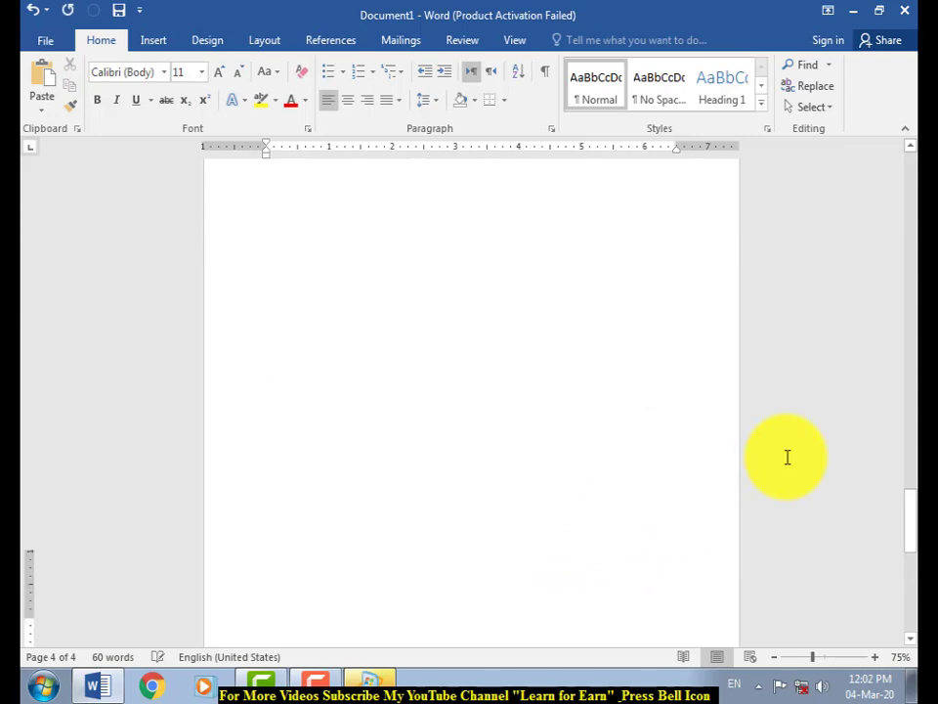
{"action": "key", "text": "ctrl+Return"}
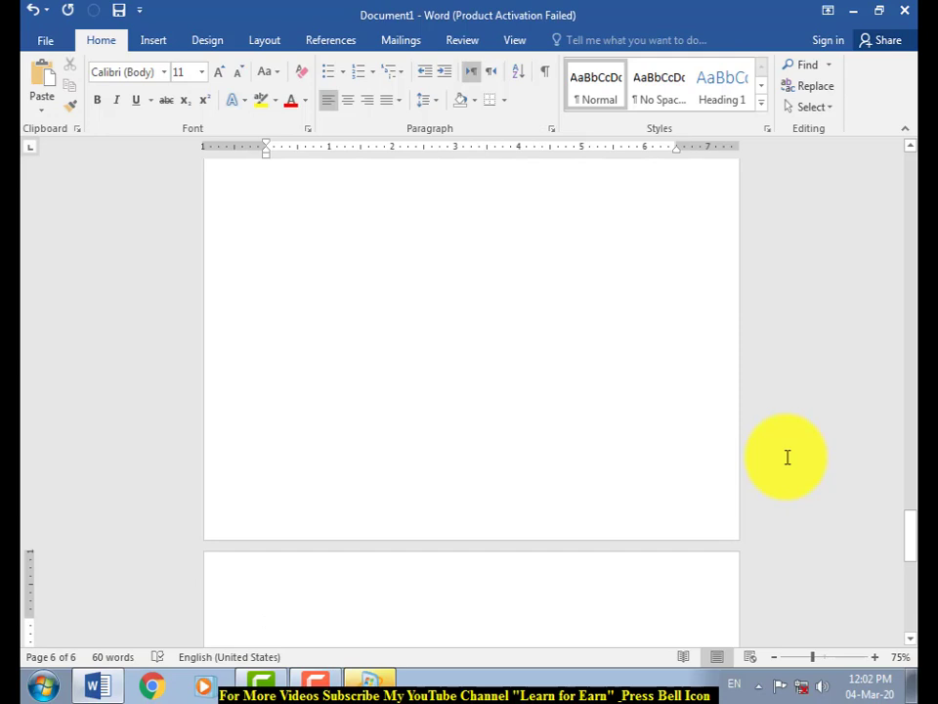
{"action": "key", "text": "ctrl+Return"}
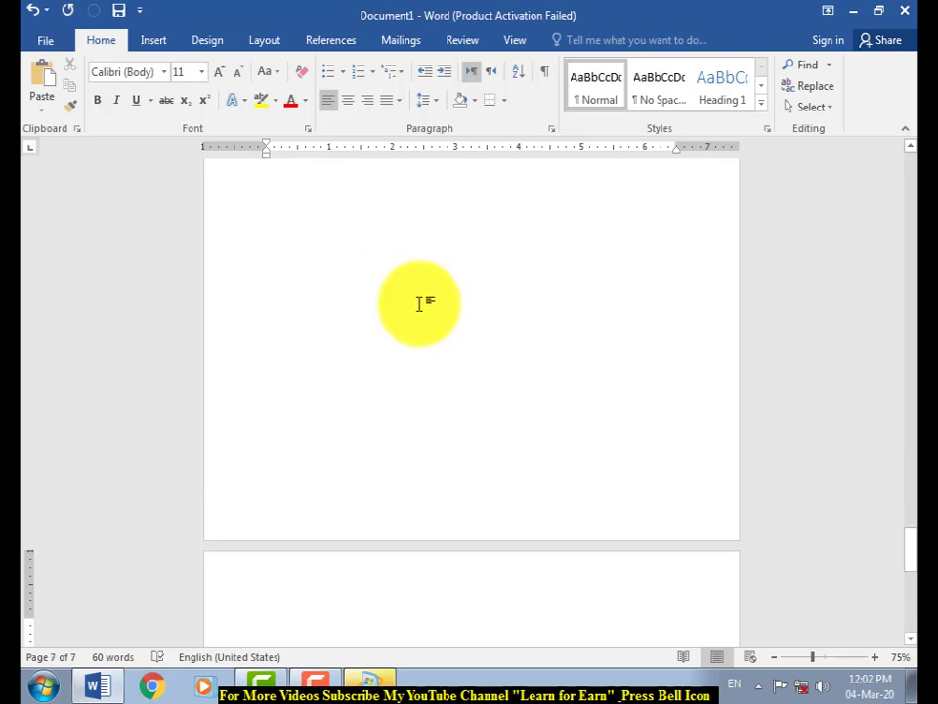
Paste the copied paragraph at the start of page 7 and check the original on page 4.
{"action": "scroll", "coordinate": [433, 534], "scroll_direction": "down", "scroll_amount": 3}
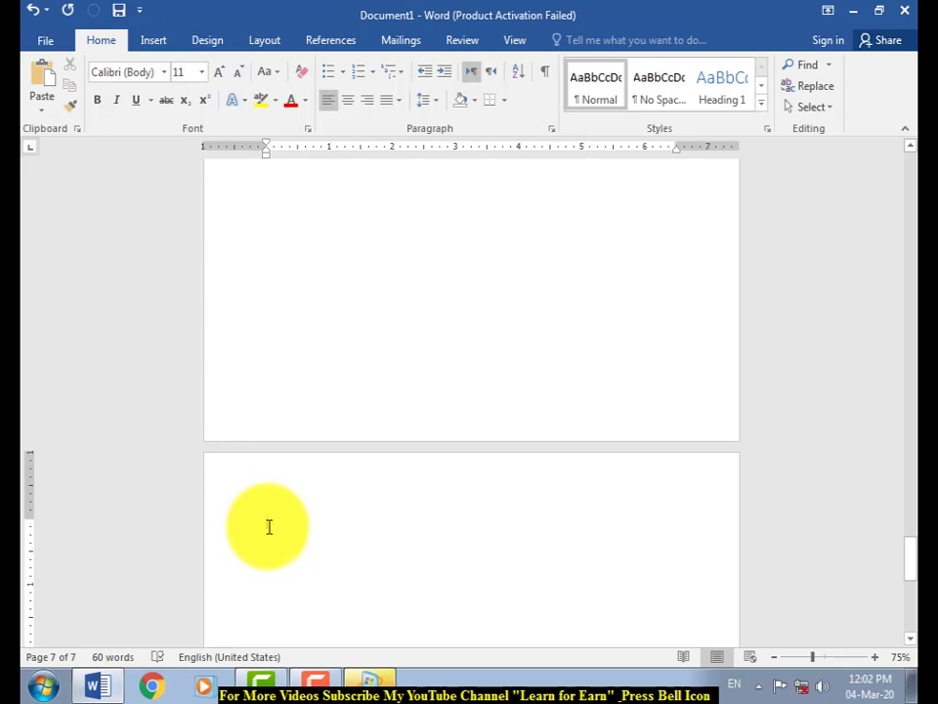
{"action": "left_click", "coordinate": [42, 89]}
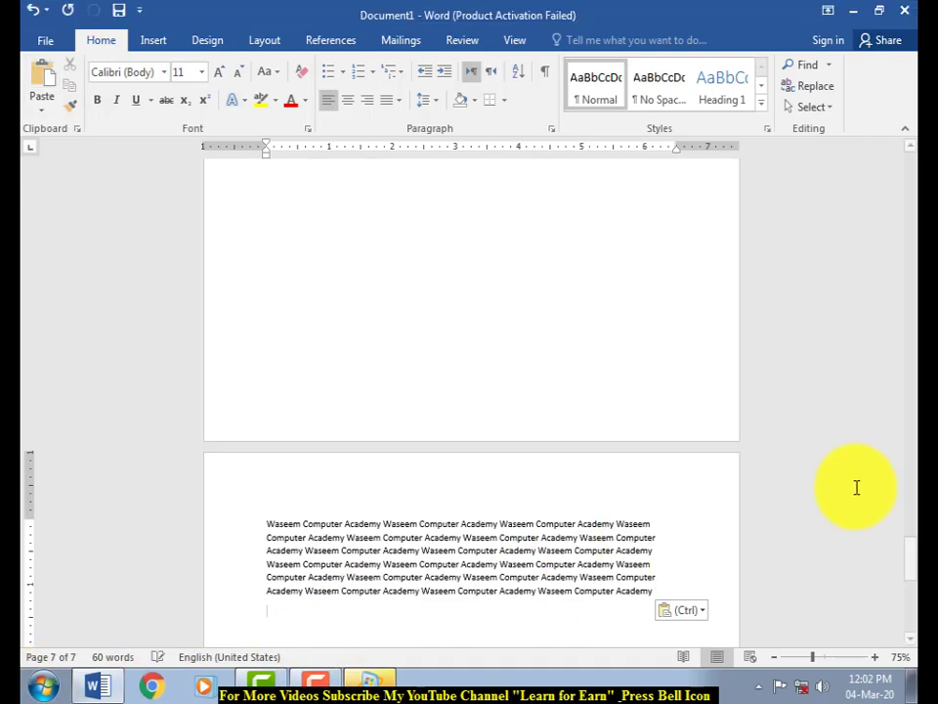
{"action": "key", "text": "ctrl+v"}
{"action": "left_click_drag", "start_coordinate": [914, 562], "coordinate": [912, 353]}
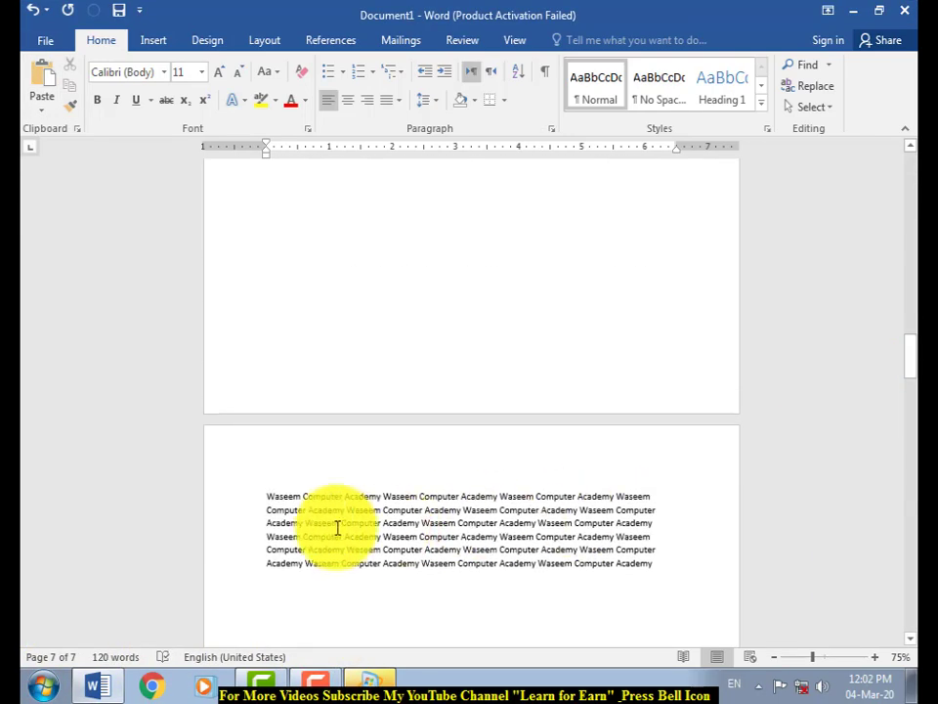
View the available paste options, including Paste Special, for the paragraph on page 4, then close the list.
{"action": "left_click", "coordinate": [356, 495]}
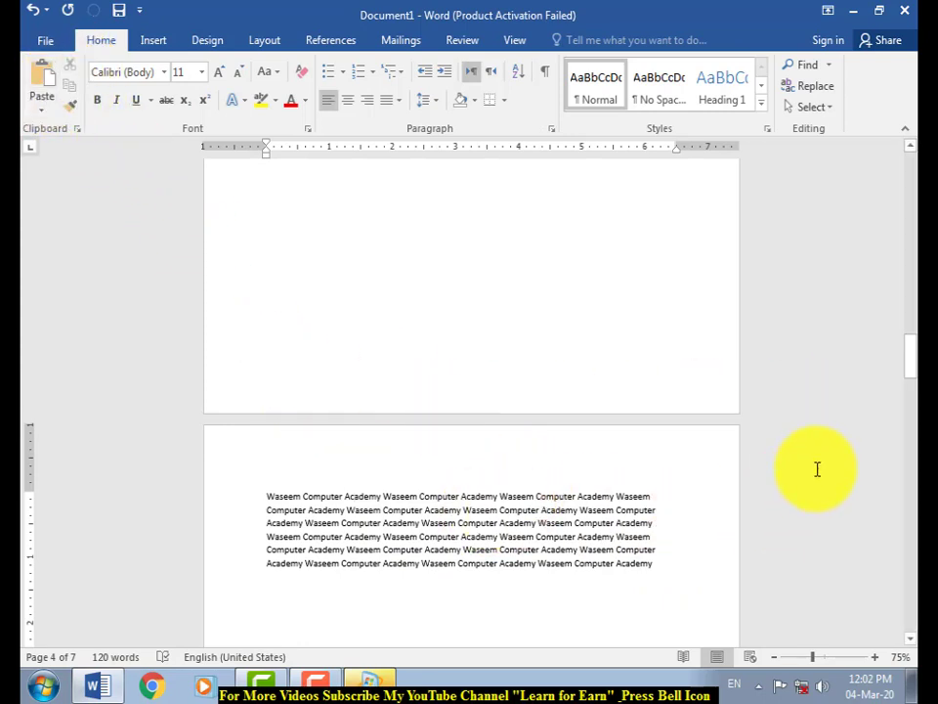
{"action": "mouse_move", "coordinate": [911, 370]}
{"action": "left_mouse_down"}
{"action": "mouse_move", "coordinate": [913, 392]}
{"action": "mouse_move", "coordinate": [913, 380]}
{"action": "left_mouse_up"}
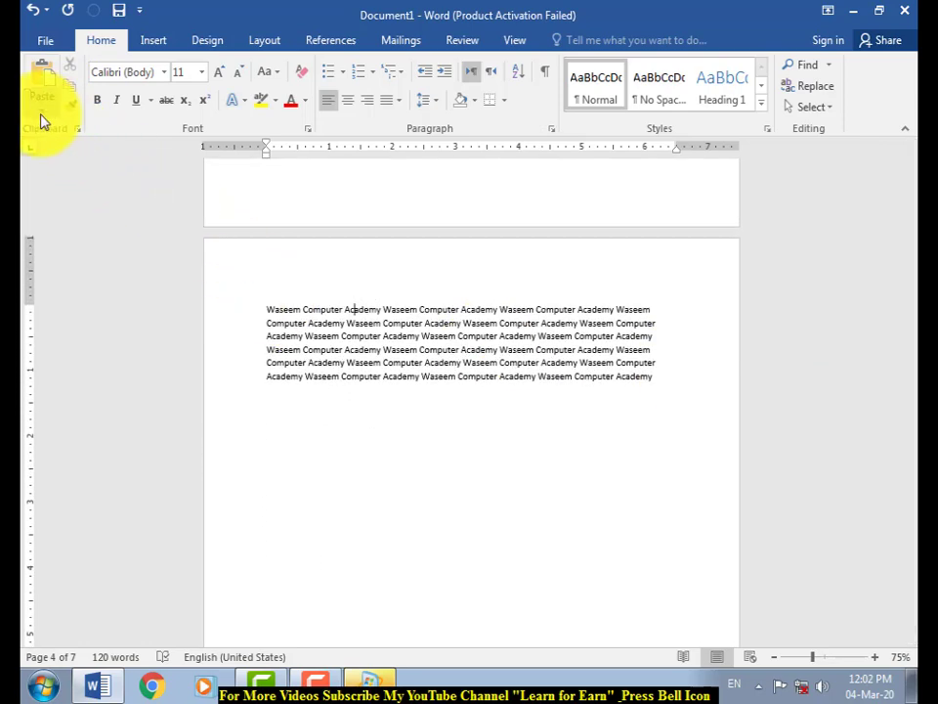
{"action": "left_click", "coordinate": [41, 110]}
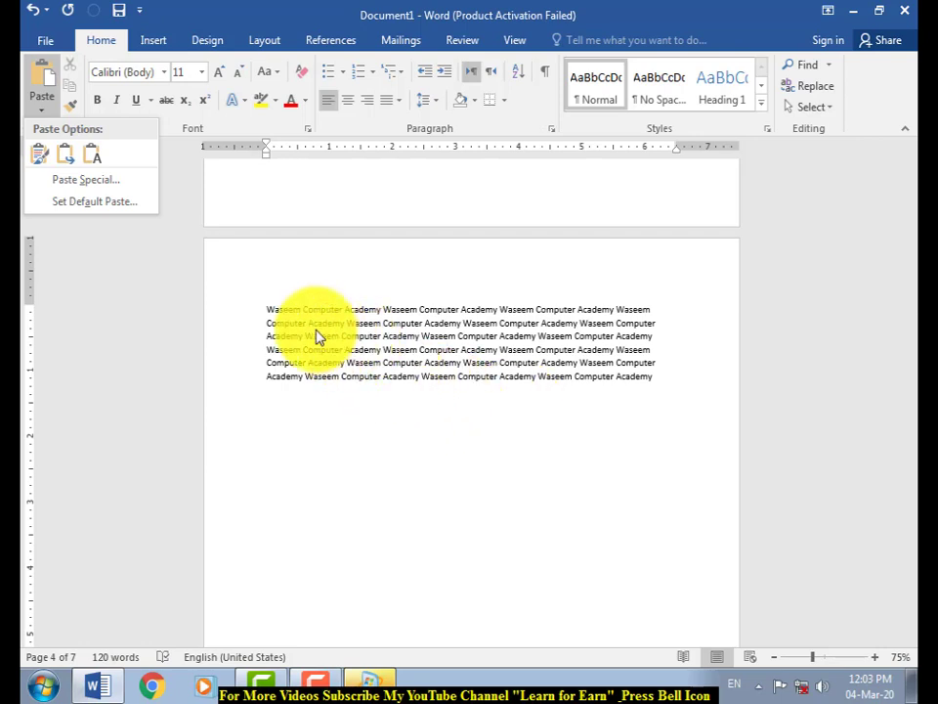
{"action": "left_click", "coordinate": [98, 186]}
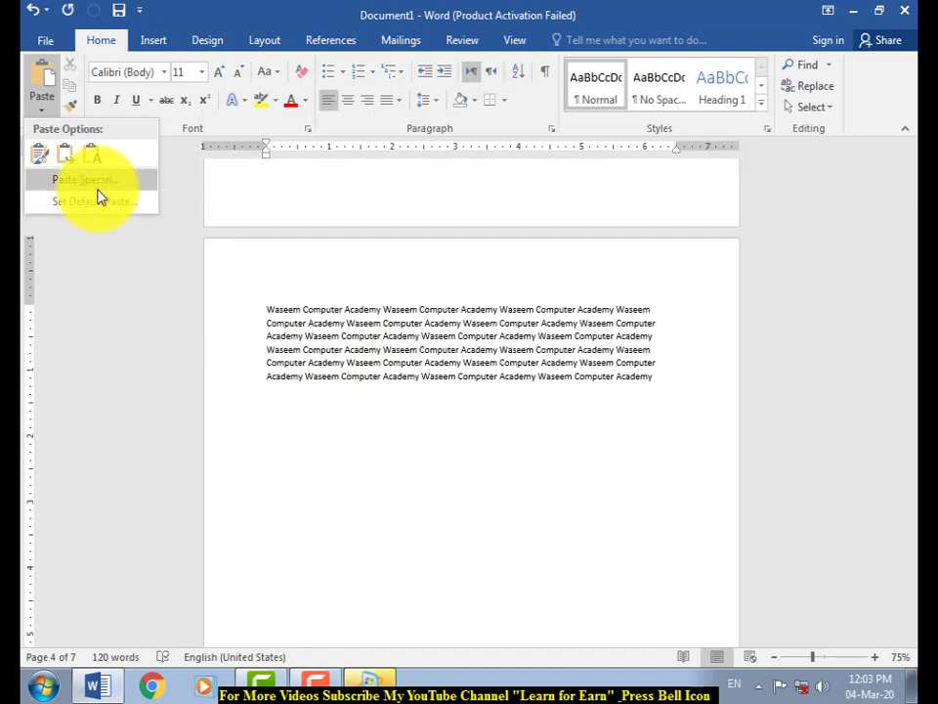
{"action": "left_click", "coordinate": [663, 382]}
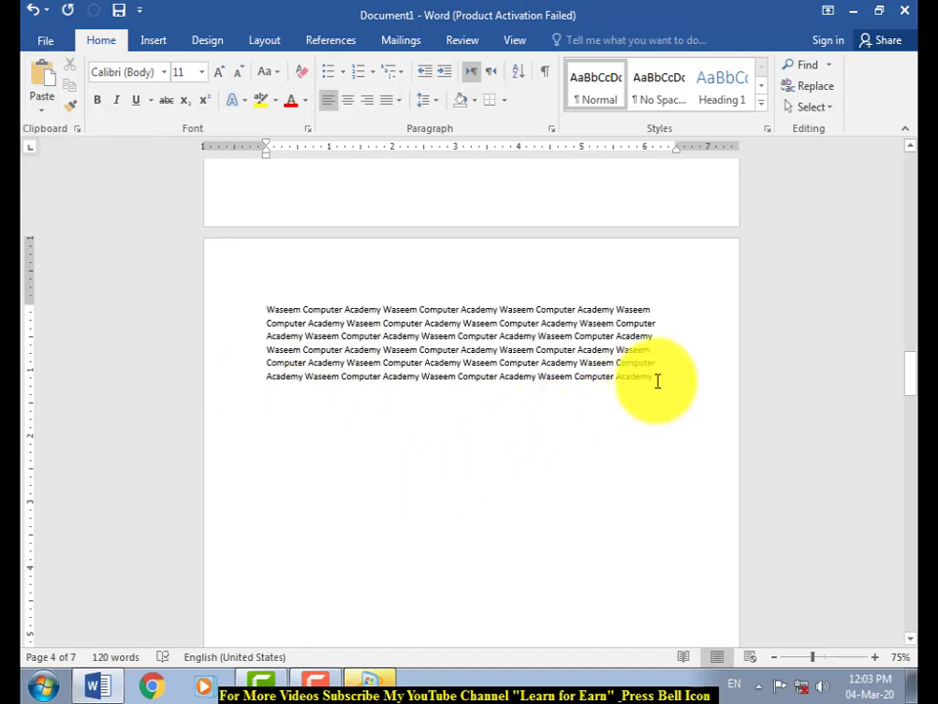
Cut the whole six-line paragraph on page 4 and create a new blank document.
{"action": "left_click_drag", "start_coordinate": [657, 381], "coordinate": [269, 310]}
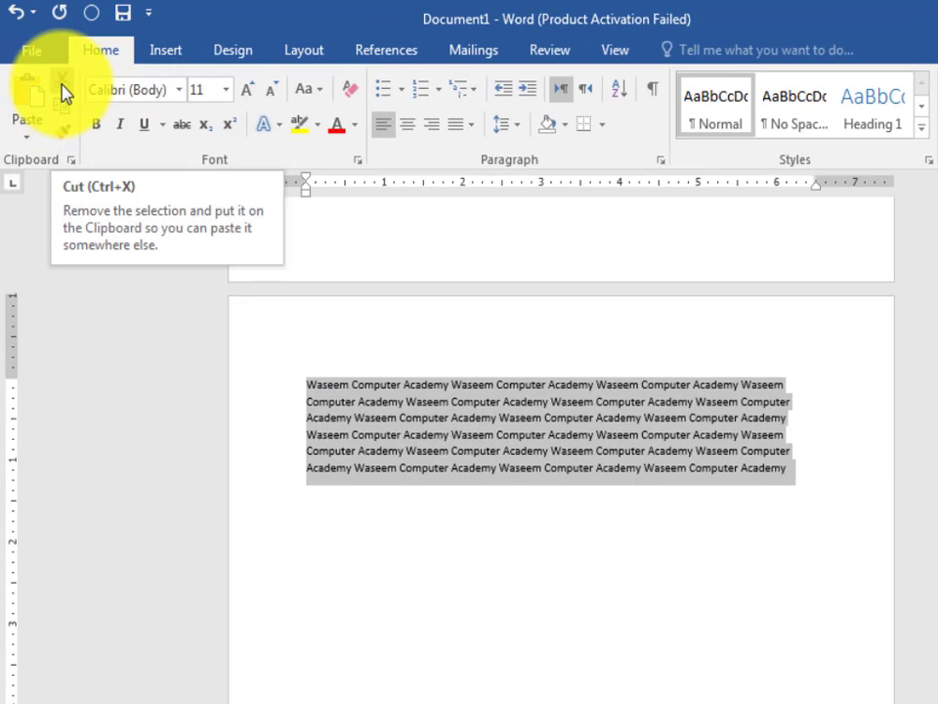
{"action": "left_click", "coordinate": [62, 93]}
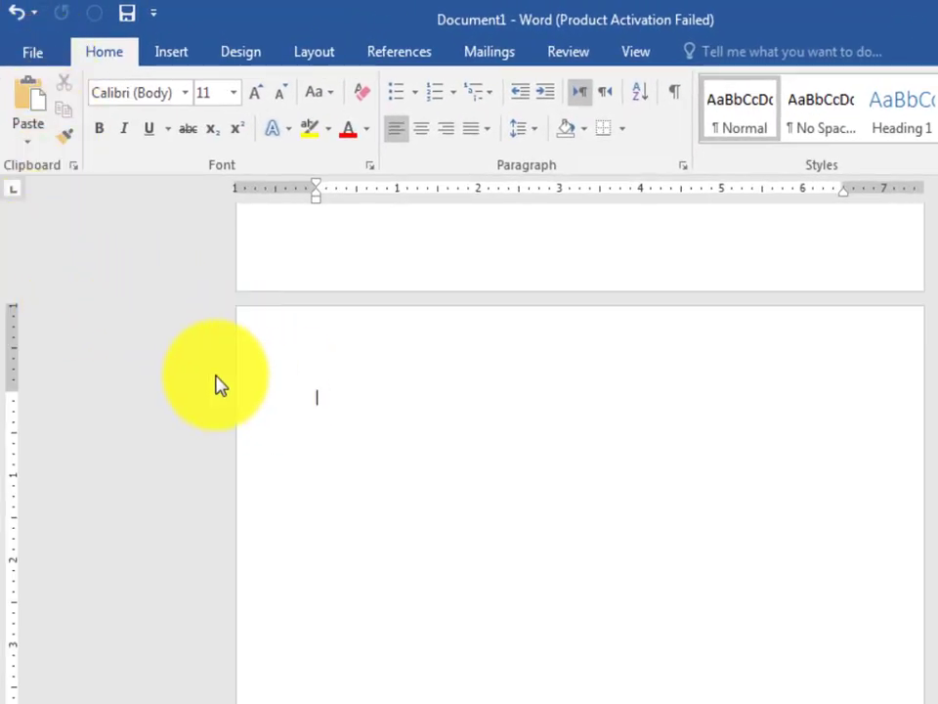
{"action": "left_click", "coordinate": [35, 57]}
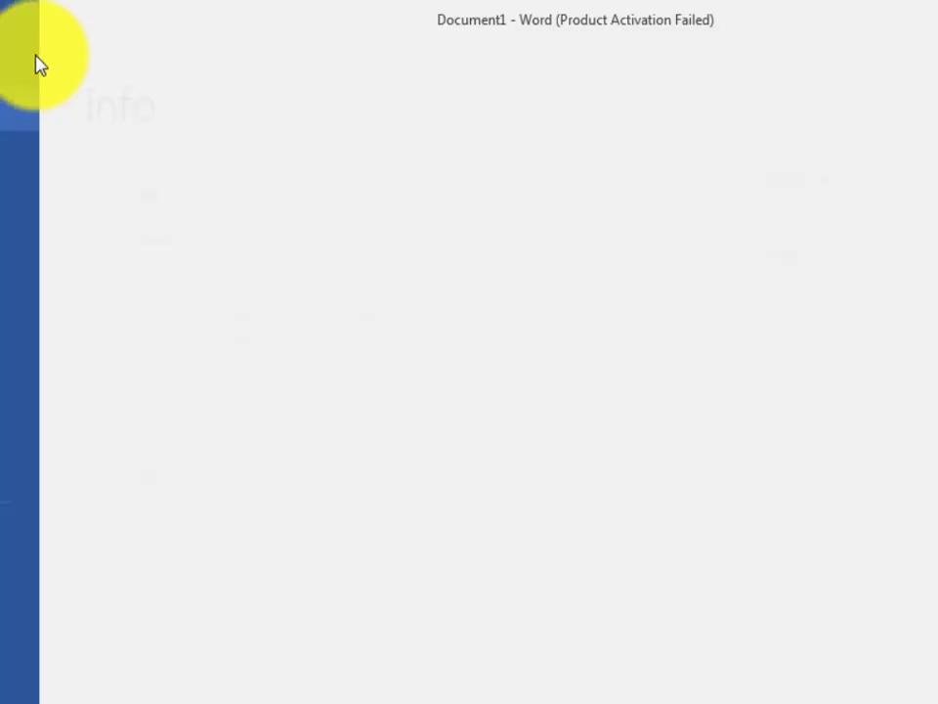
{"action": "key", "text": "Escape"}
{"action": "left_click", "coordinate": [33, 59]}
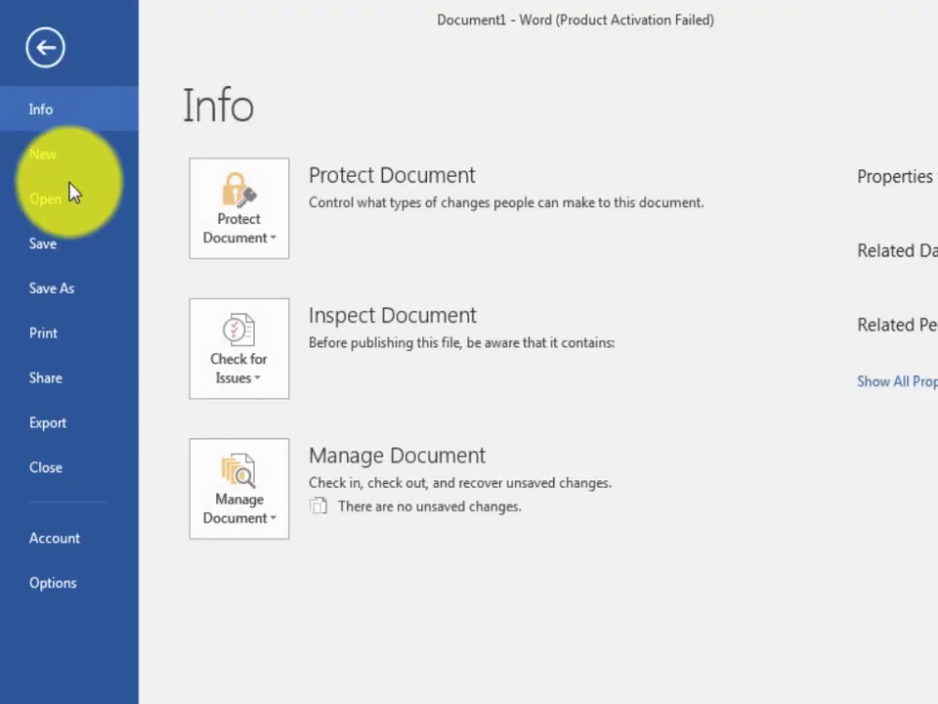
{"action": "left_click", "coordinate": [65, 162]}
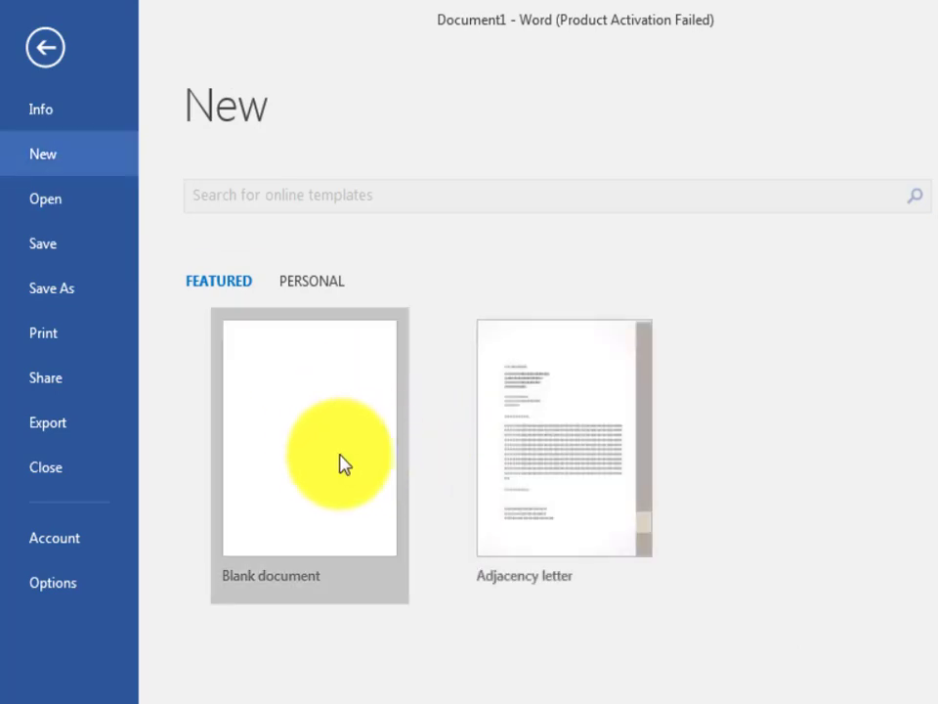
{"action": "left_click", "coordinate": [332, 457]}
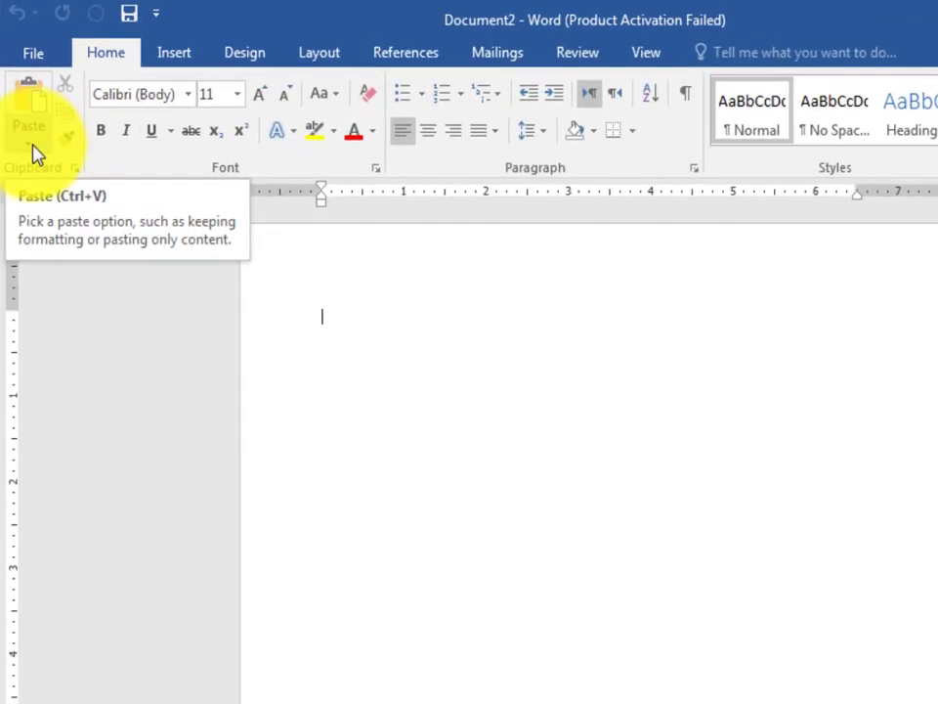
Paste the cut paragraph into the blank document with Paste Special as Picture (Enhanced Metafile).
{"action": "left_click", "coordinate": [34, 152]}
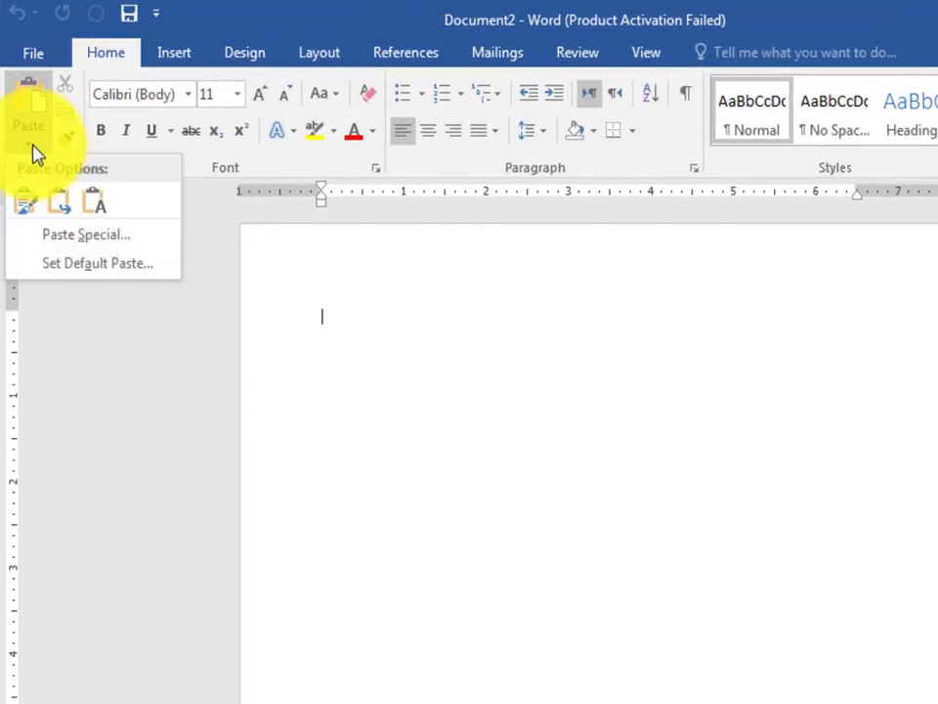
{"action": "left_click", "coordinate": [80, 247]}
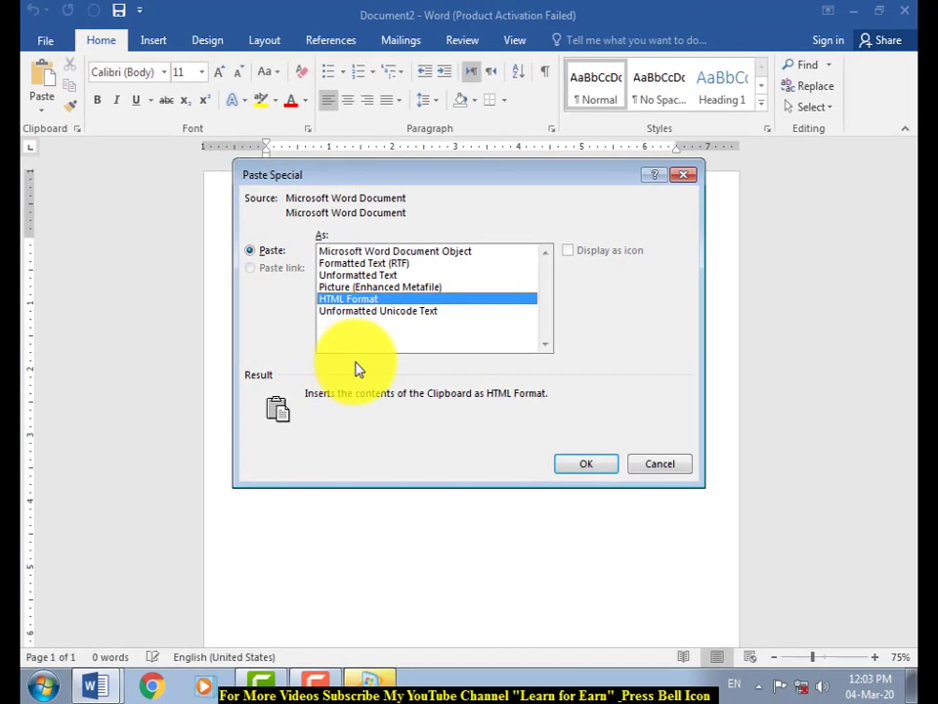
{"action": "left_click", "coordinate": [358, 287]}
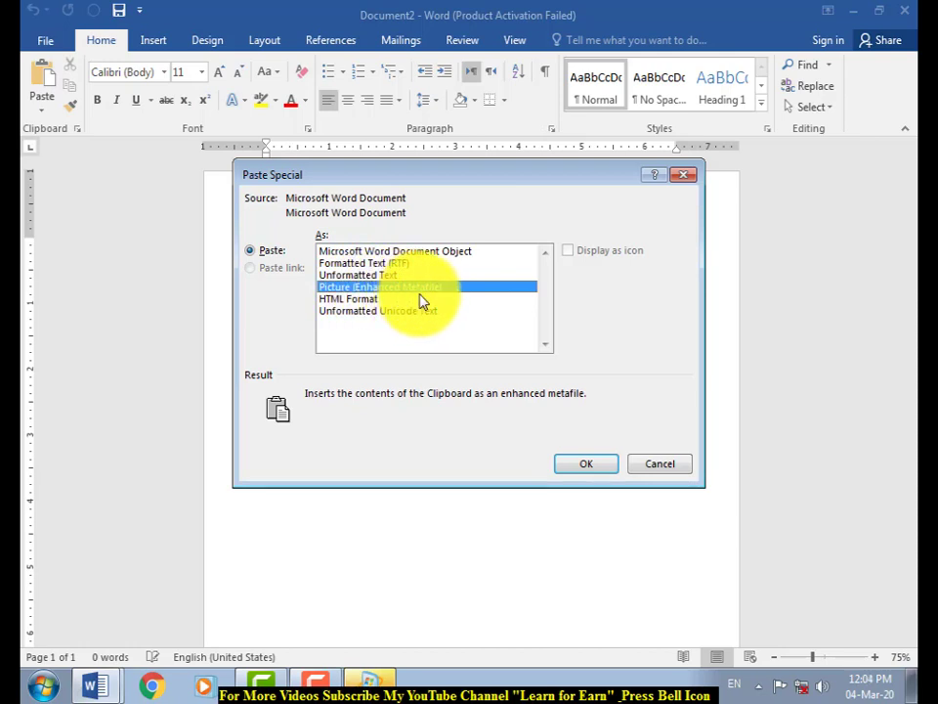
{"action": "left_click", "coordinate": [590, 469]}
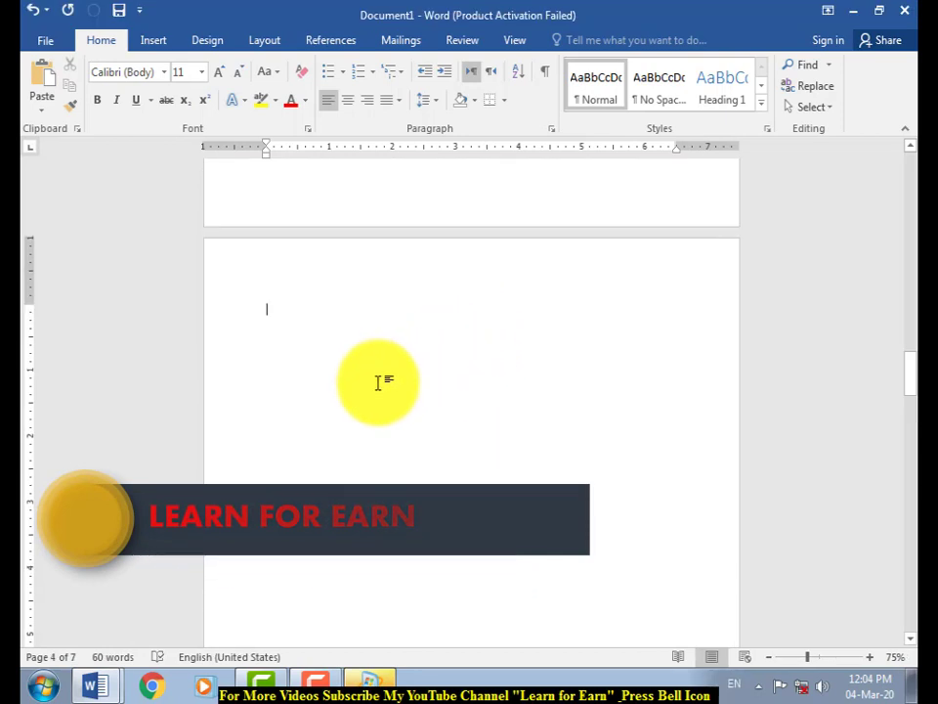
Check the pasted picture in Document2 and close that document.
{"action": "left_click", "coordinate": [309, 689]}
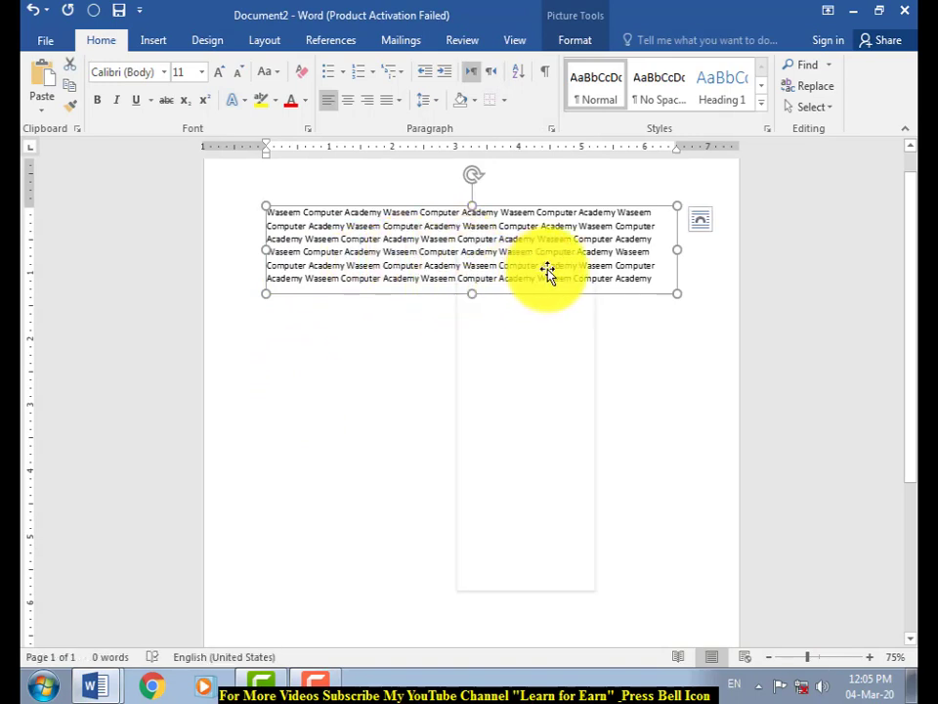
{"action": "right_click", "coordinate": [626, 265]}
{"action": "key", "text": "Escape"}
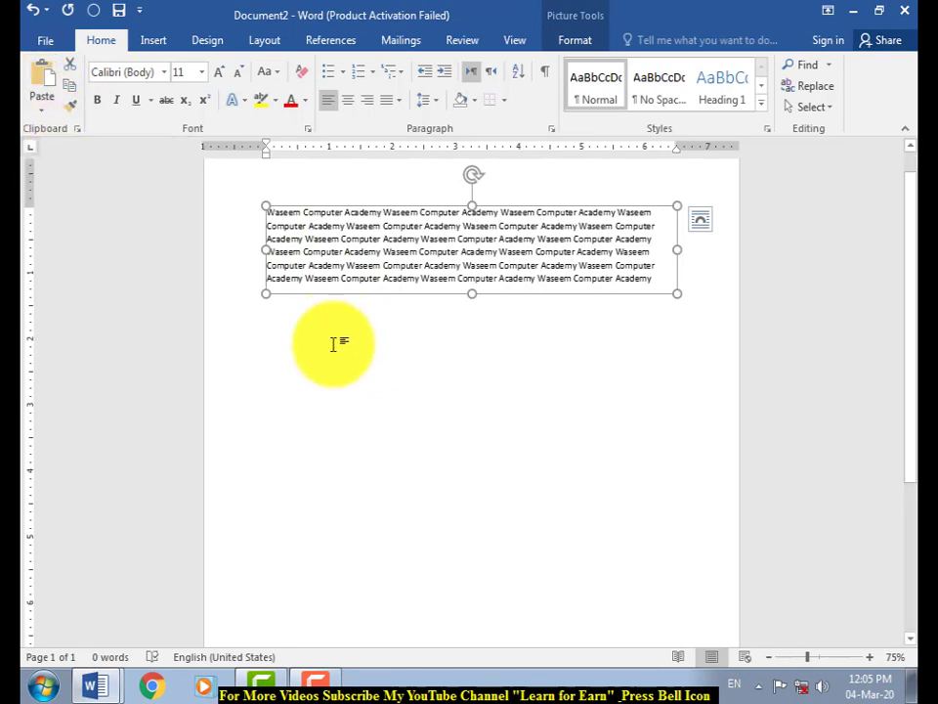
{"action": "left_click", "coordinate": [908, 14]}
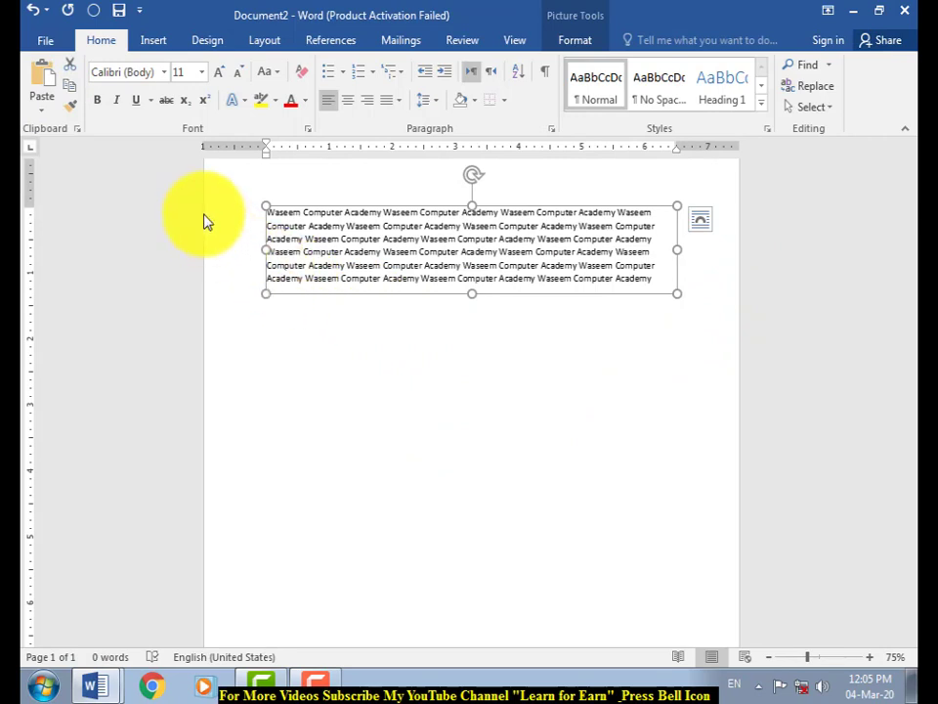
{"action": "left_click", "coordinate": [489, 380]}
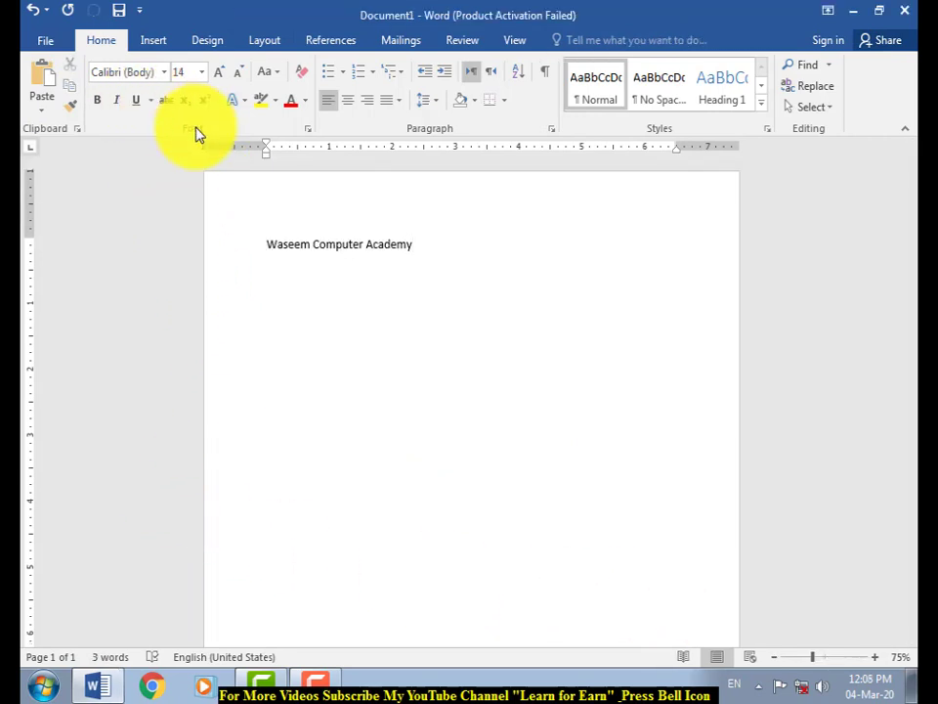
Format the line "Waseem Computer Academy" as bold and italic with a single-line underline.
{"action": "left_click", "coordinate": [104, 110]}
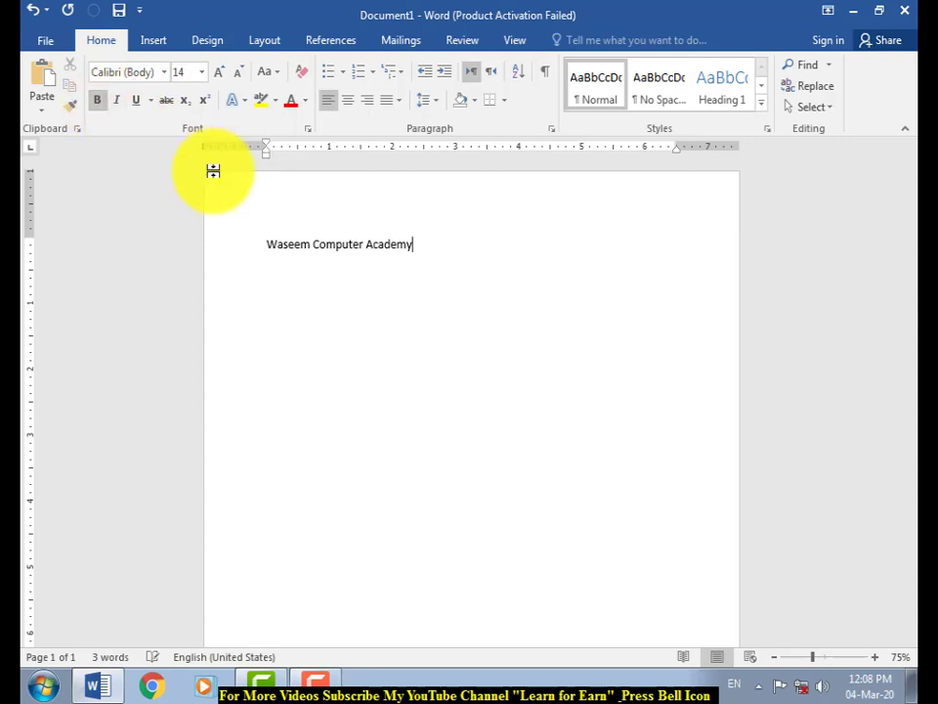
{"action": "left_click_drag", "start_coordinate": [422, 247], "coordinate": [264, 256]}
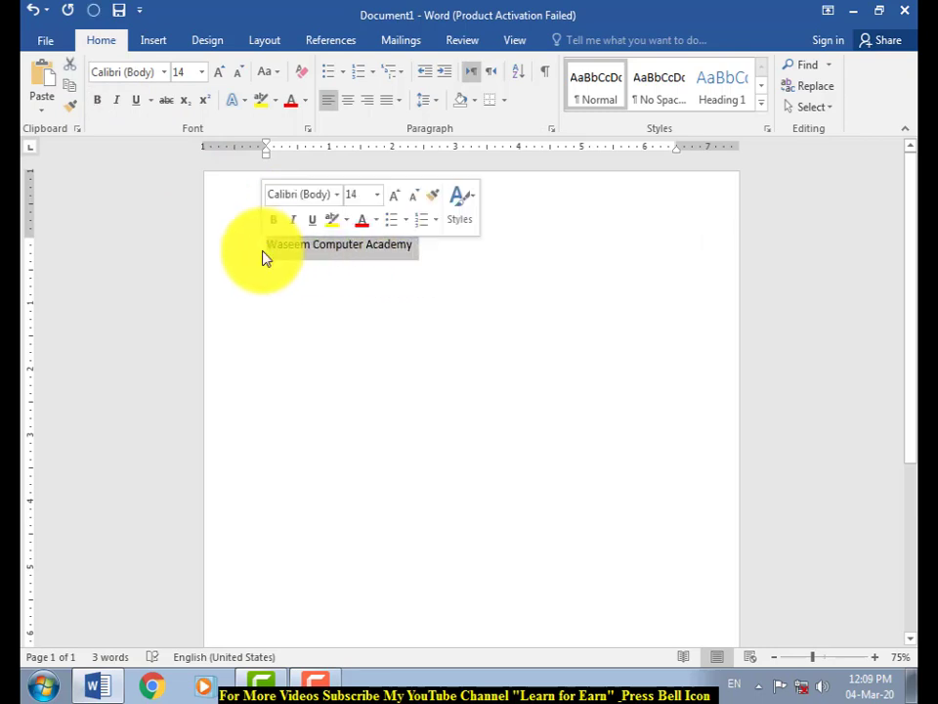
{"action": "left_click", "coordinate": [119, 110]}
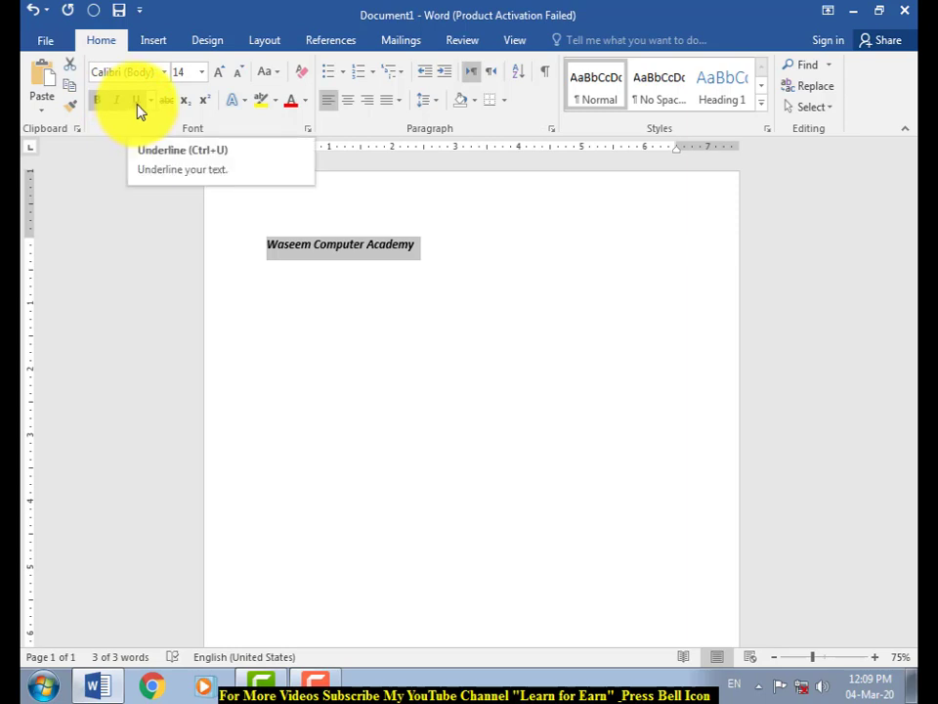
{"action": "left_click", "coordinate": [138, 111]}
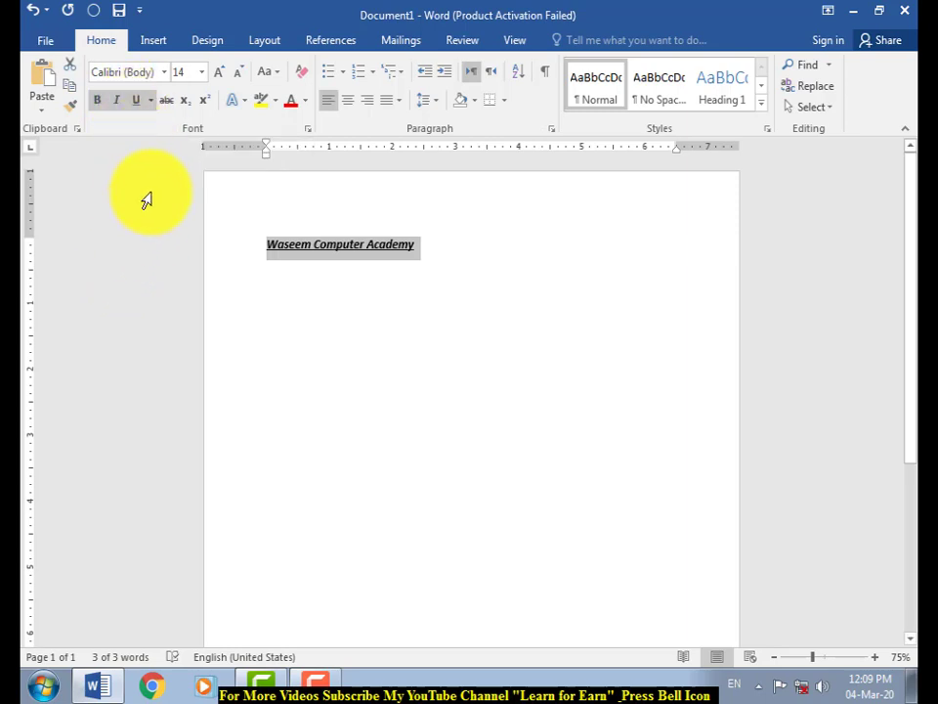
{"action": "left_click", "coordinate": [152, 104]}
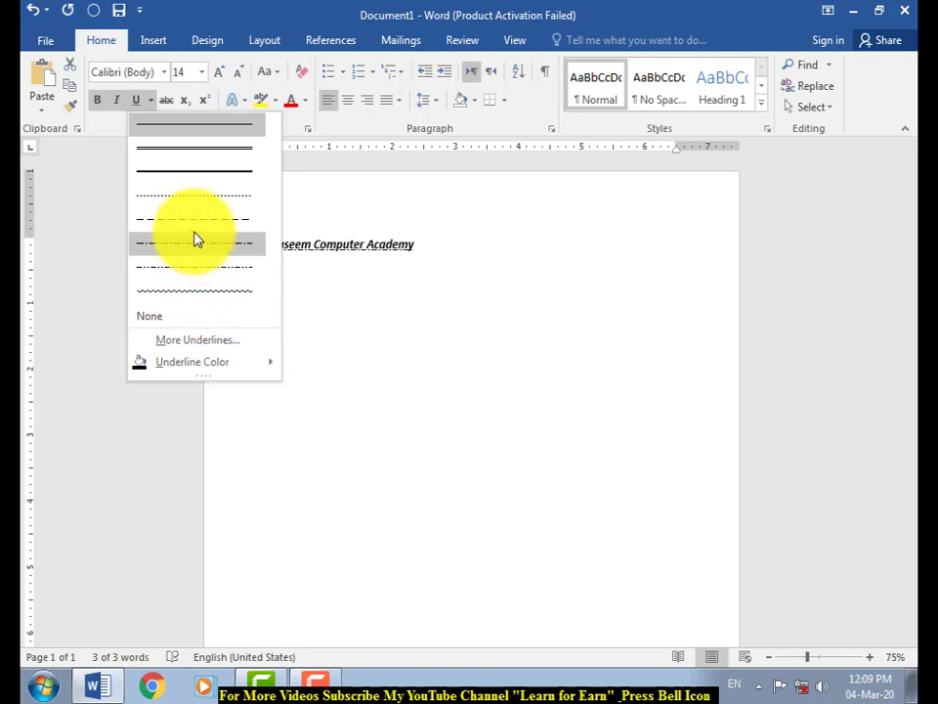
{"action": "left_click", "coordinate": [190, 137]}
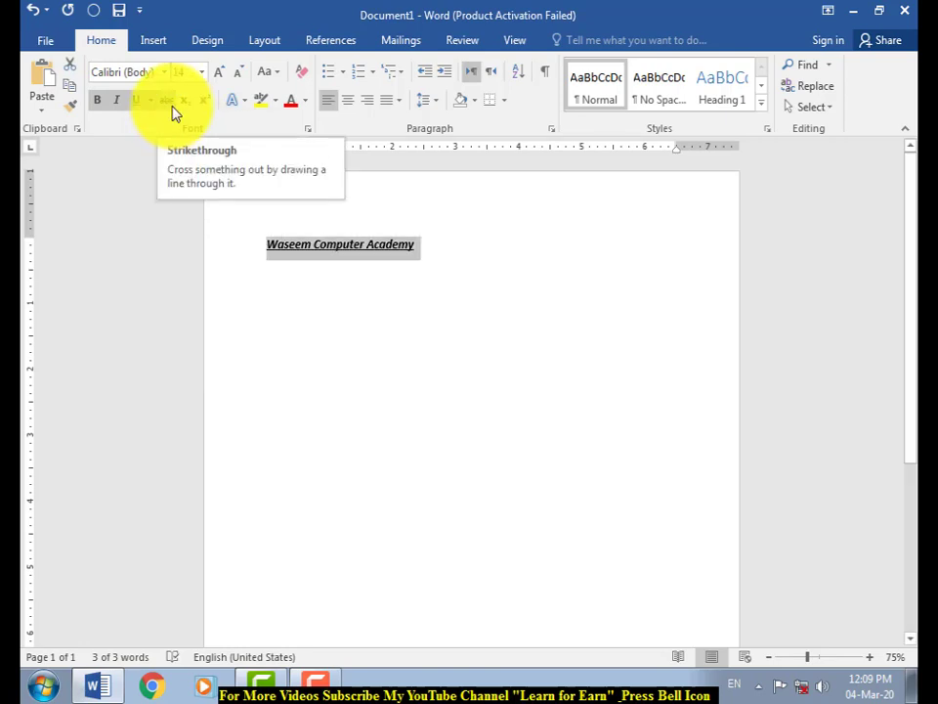
Enter the lines Word, Excel, Powerpoint and Photoshop below the heading and strike through Photoshop.
{"action": "left_click", "coordinate": [280, 321]}
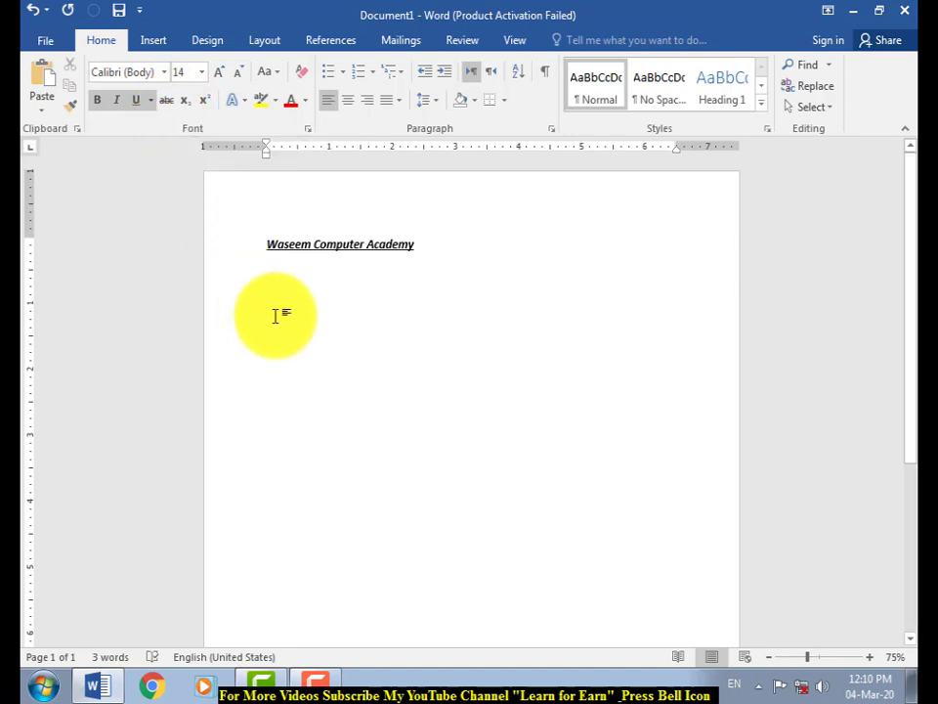
{"action": "type", "text": "Word"}
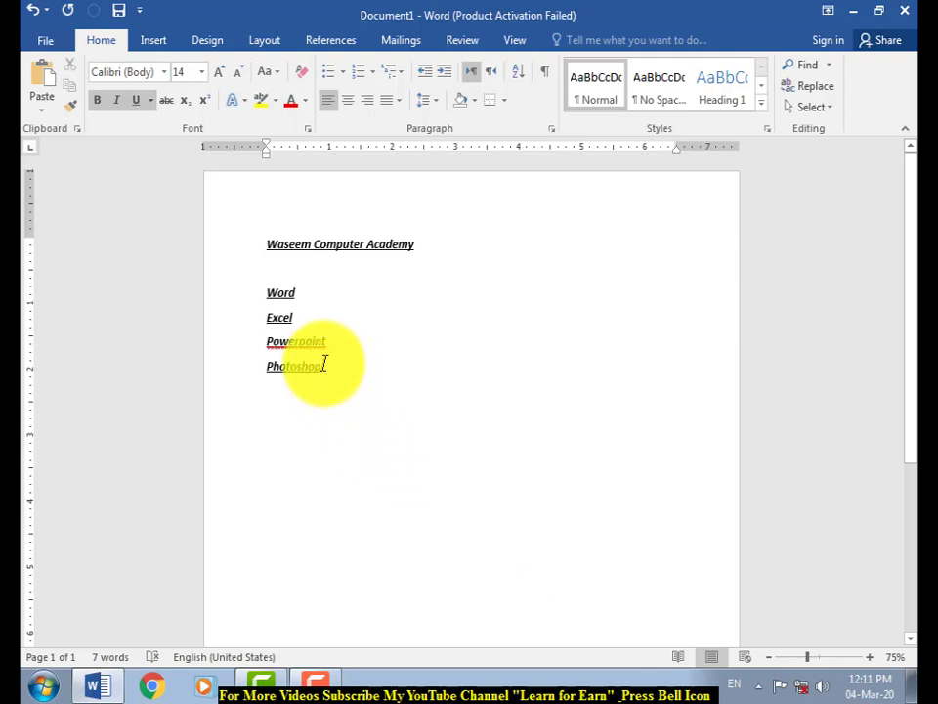
{"action": "left_click_drag", "start_coordinate": [328, 367], "coordinate": [264, 367]}
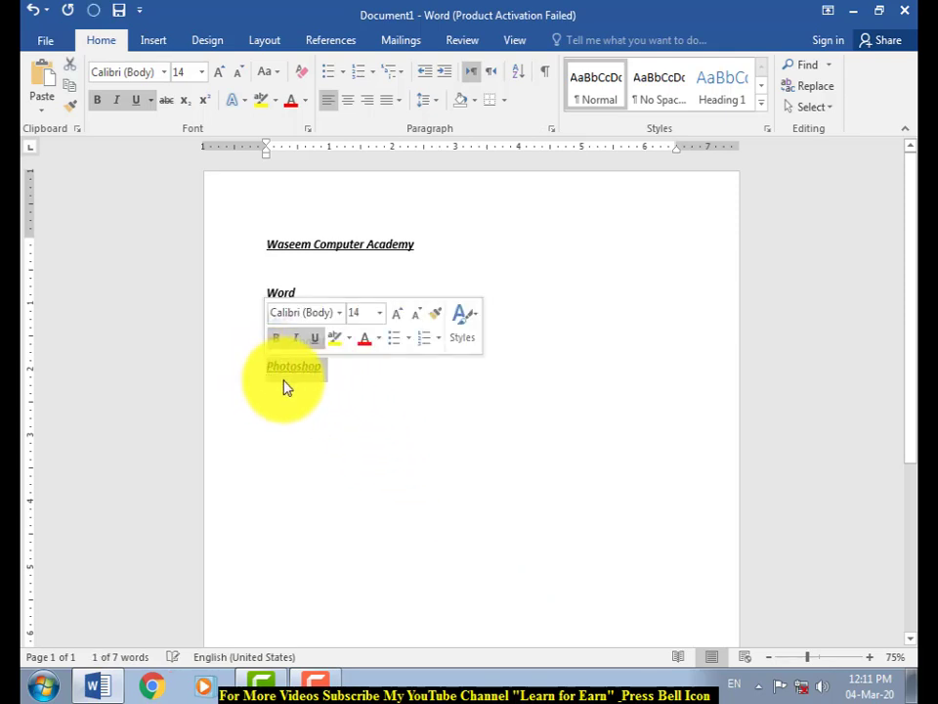
{"action": "left_click", "coordinate": [168, 102]}
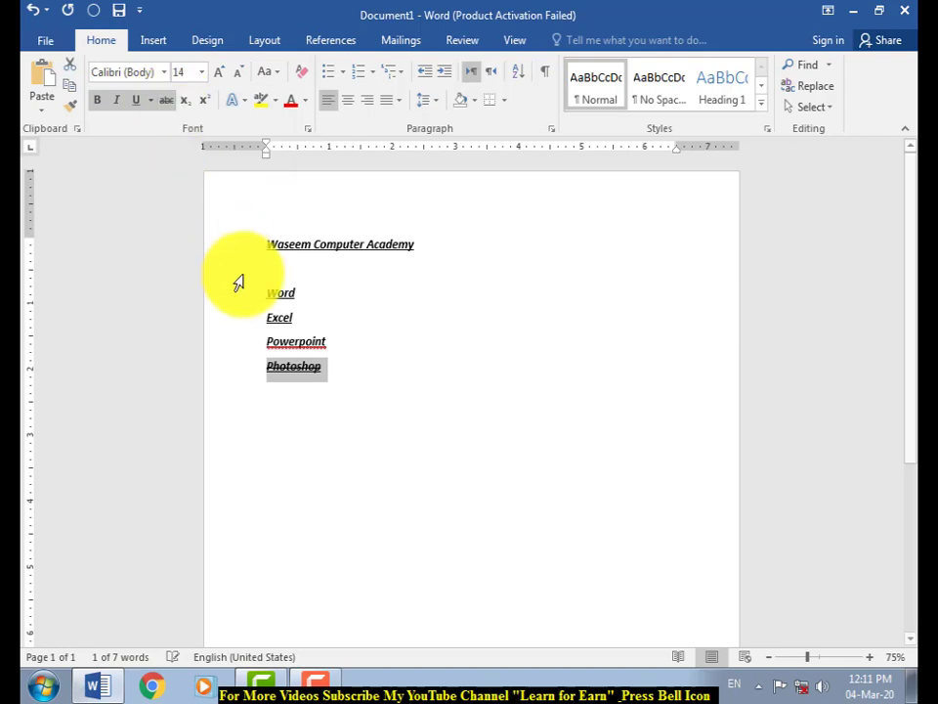
Add the line "10th" below Photoshop without strikethrough and make its "th" superscript.
{"action": "left_click", "coordinate": [267, 377]}
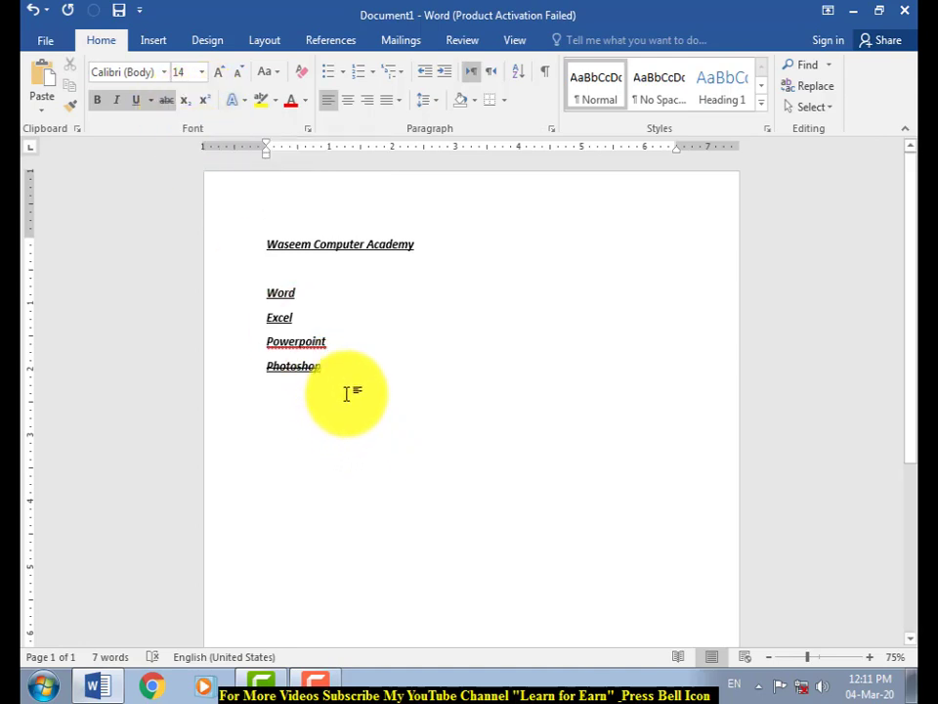
{"action": "type", "text": "10th"}
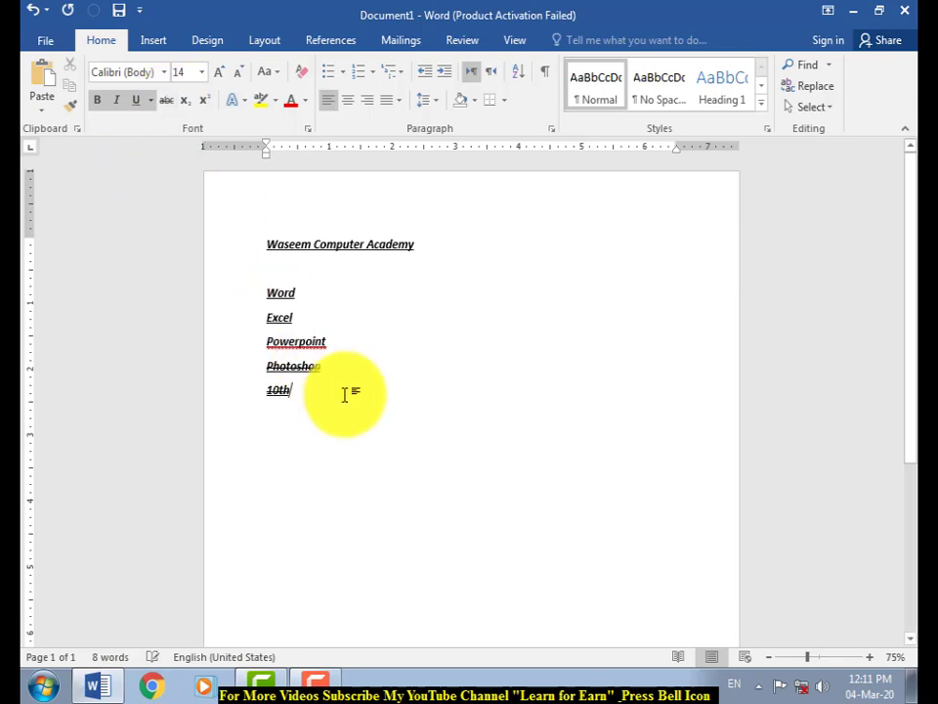
{"action": "left_click_drag", "start_coordinate": [318, 402], "coordinate": [244, 395]}
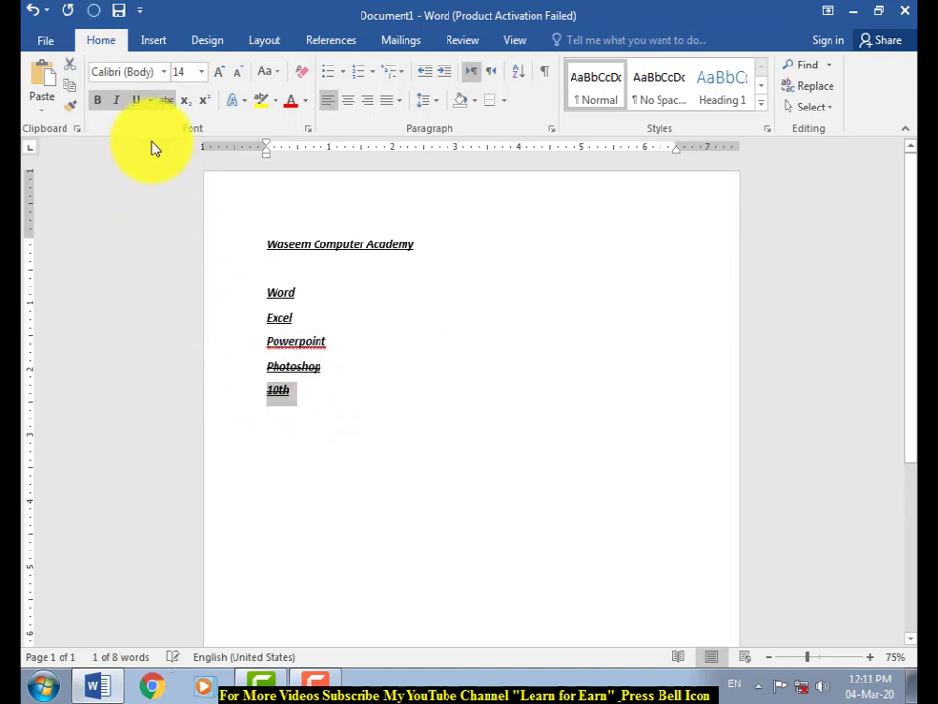
{"action": "left_click", "coordinate": [286, 390]}
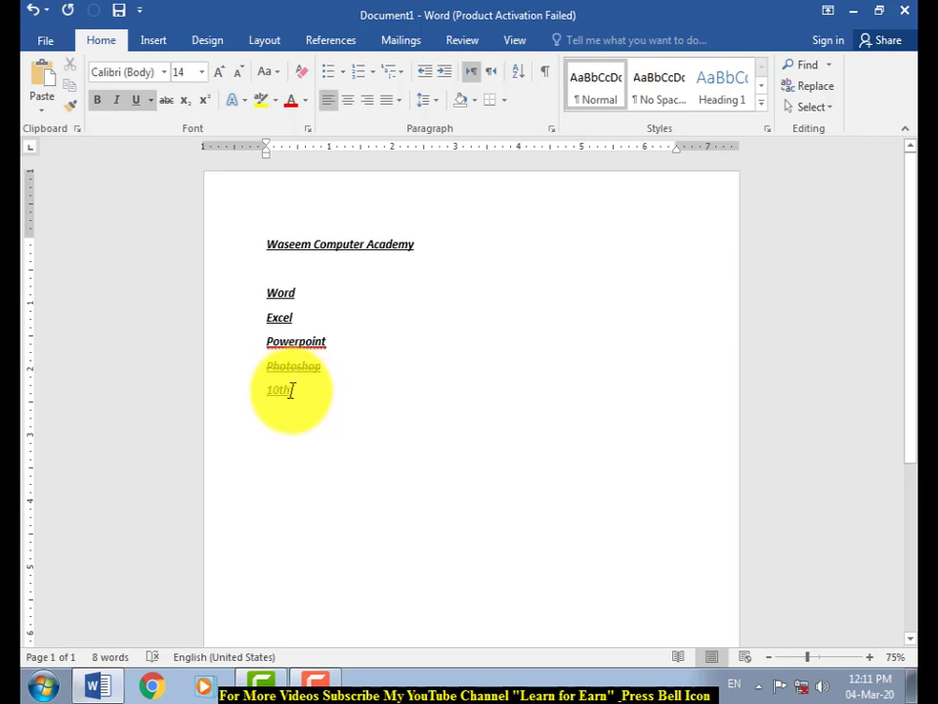
{"action": "double_click", "coordinate": [284, 391]}
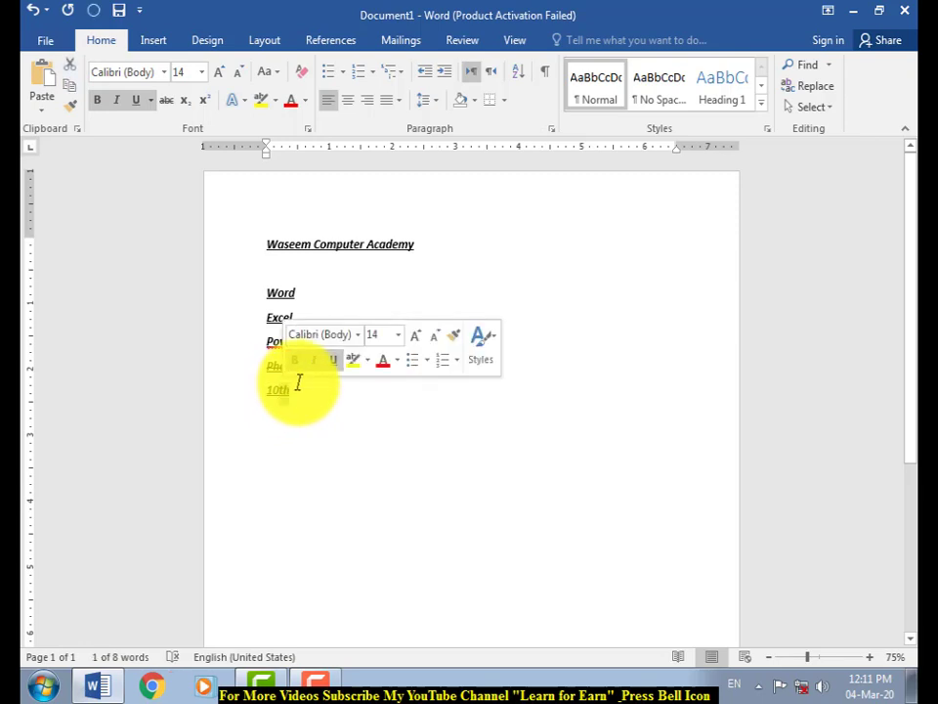
{"action": "left_click", "coordinate": [205, 106]}
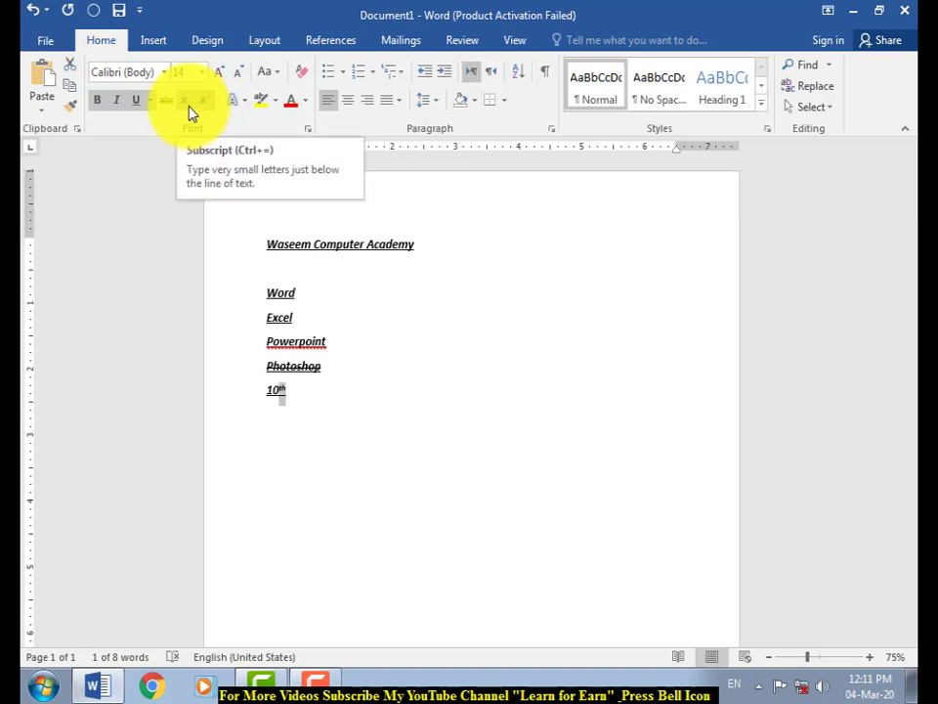
Try subscript on the "th" and on the whole "10th" line, and return the line to plain text without subscript, bold, italic or underline.
{"action": "left_click", "coordinate": [186, 101]}
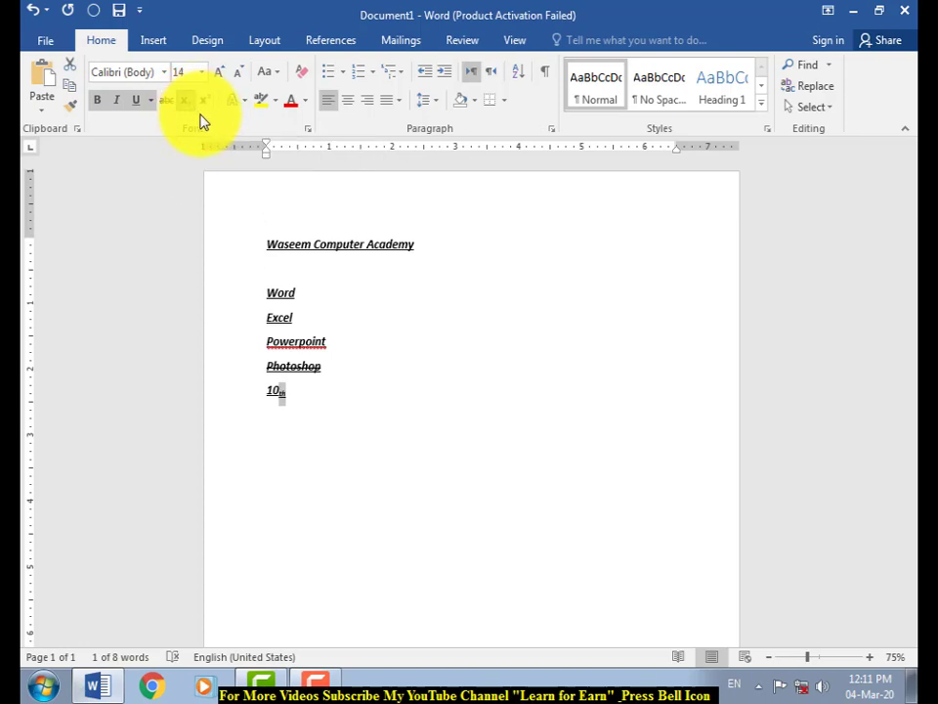
{"action": "left_click", "coordinate": [321, 418]}
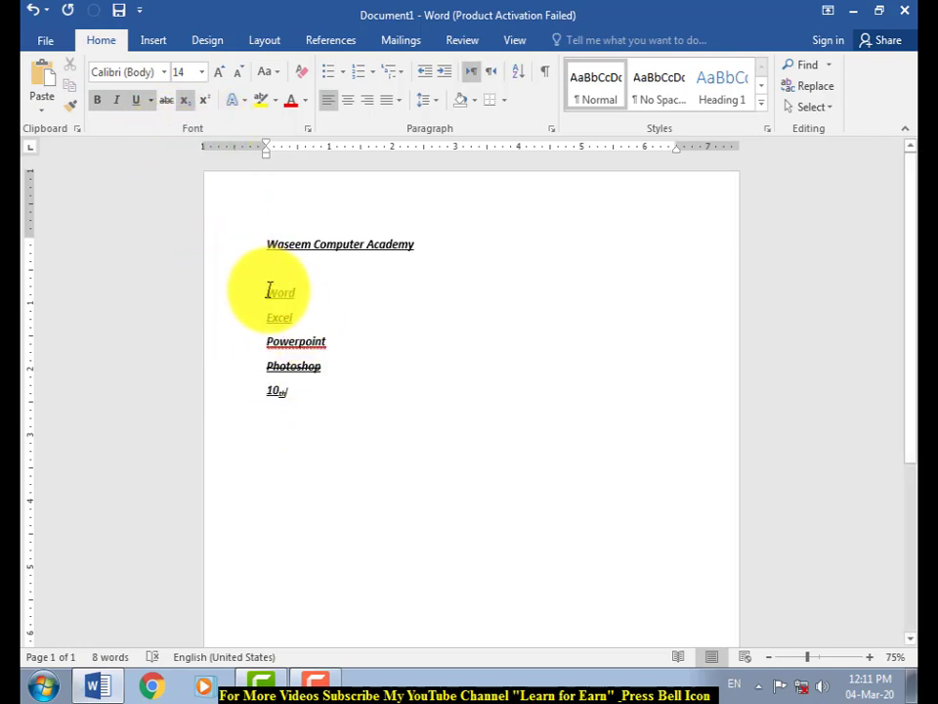
{"action": "left_click_drag", "start_coordinate": [319, 407], "coordinate": [262, 383]}
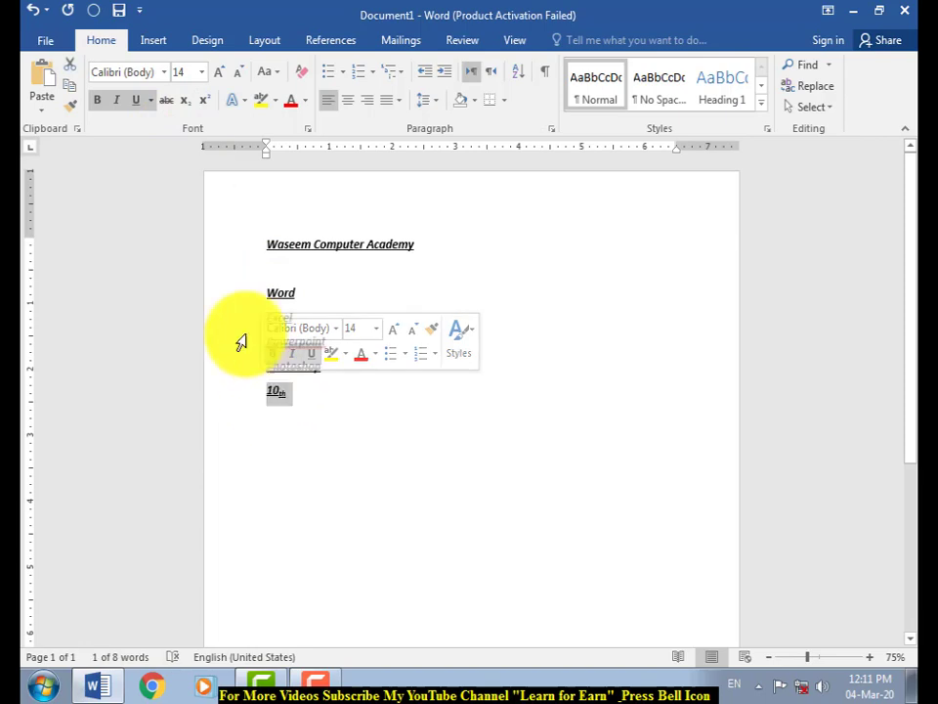
{"action": "left_click", "coordinate": [188, 104]}
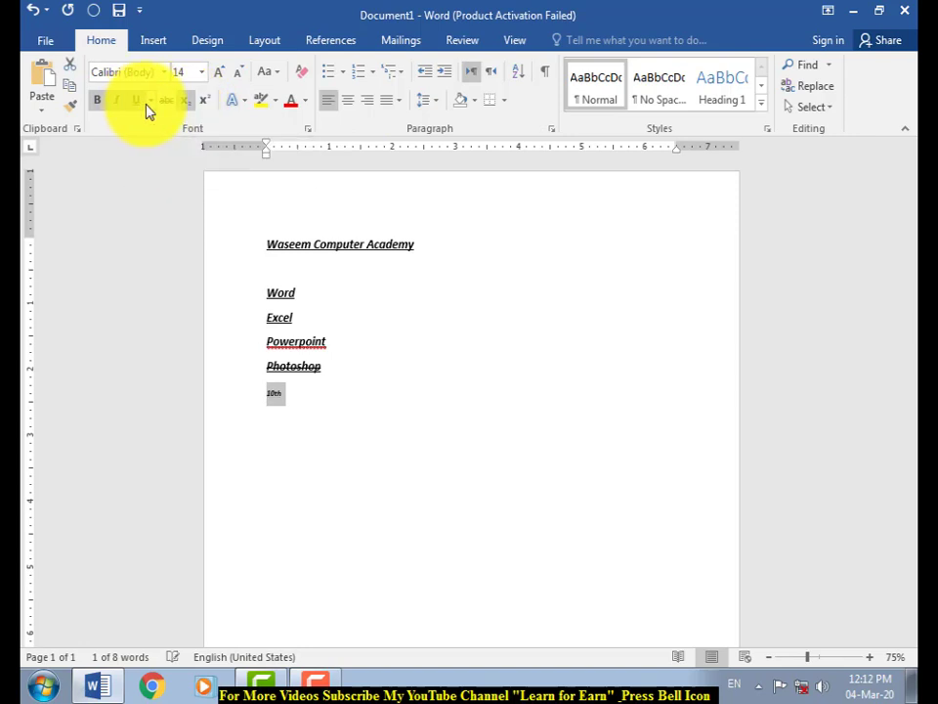
{"action": "left_click", "coordinate": [185, 100]}
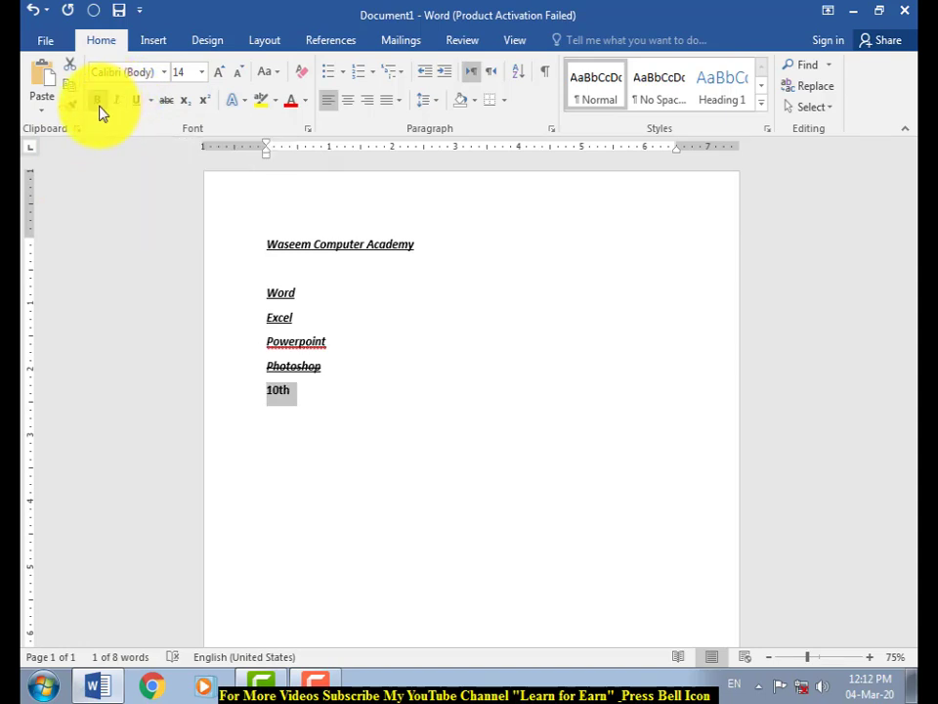
{"action": "left_click", "coordinate": [309, 419]}
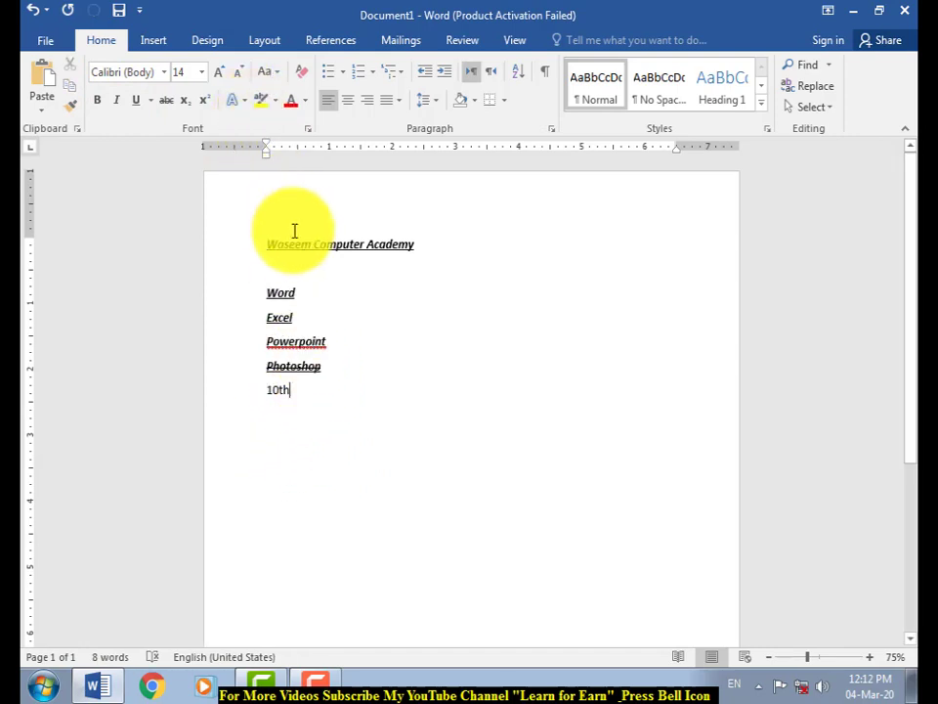
Look through the available fonts and the preset font sizes without choosing any.
{"action": "left_click", "coordinate": [164, 74]}
{"action": "scroll", "coordinate": [192, 304], "scroll_direction": "down", "scroll_amount": 15}
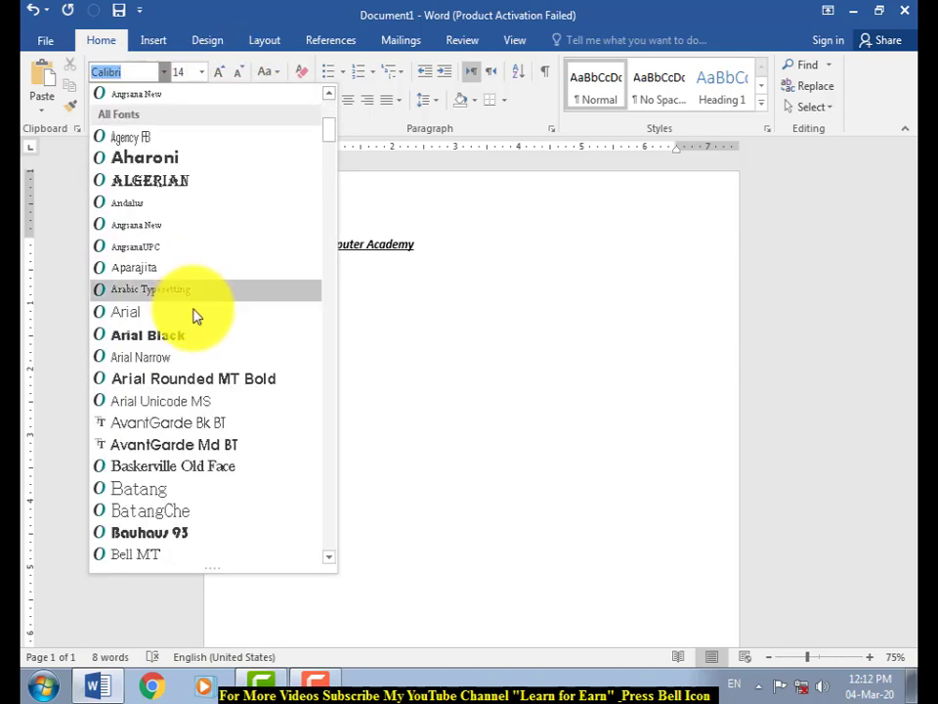
{"action": "scroll", "coordinate": [195, 318], "scroll_direction": "down", "scroll_amount": 12}
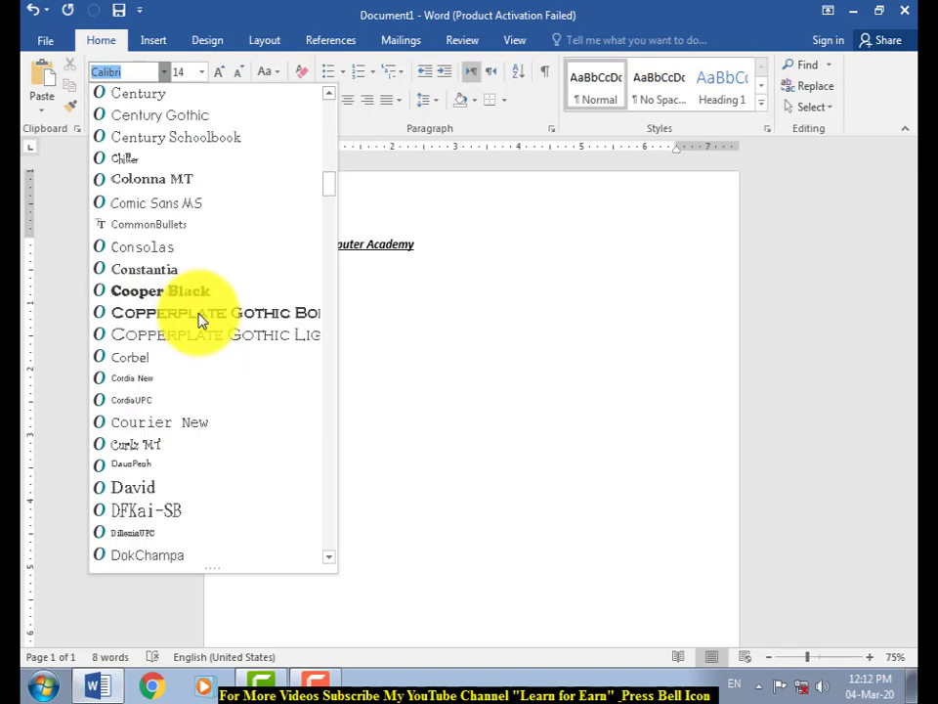
{"action": "scroll", "coordinate": [220, 312], "scroll_direction": "up", "scroll_amount": 6}
{"action": "scroll", "coordinate": [221, 311], "scroll_direction": "up", "scroll_amount": 15}
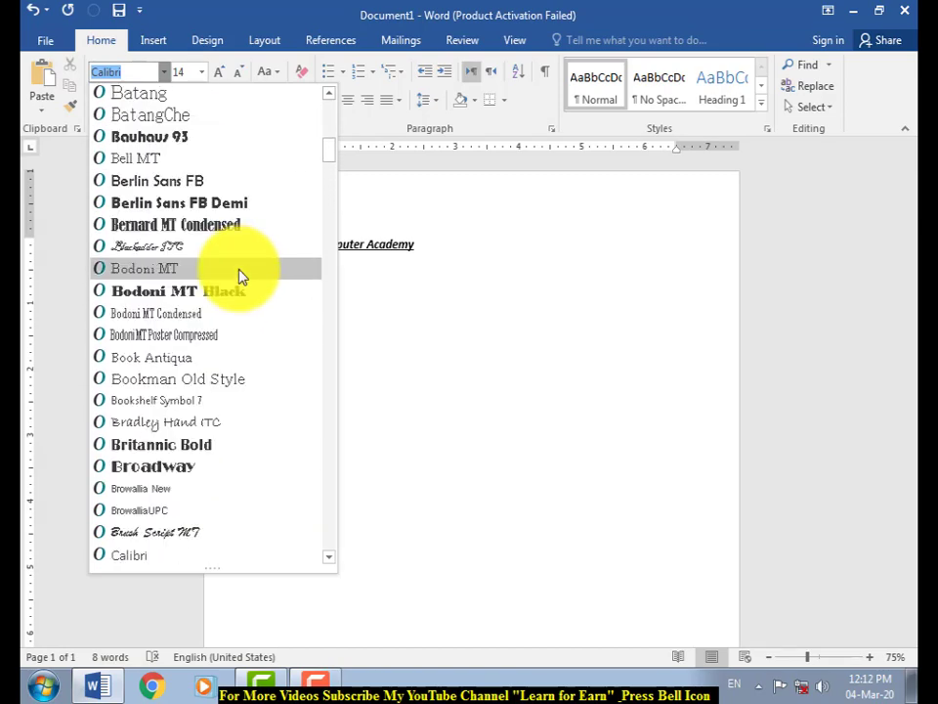
{"action": "left_click", "coordinate": [410, 281]}
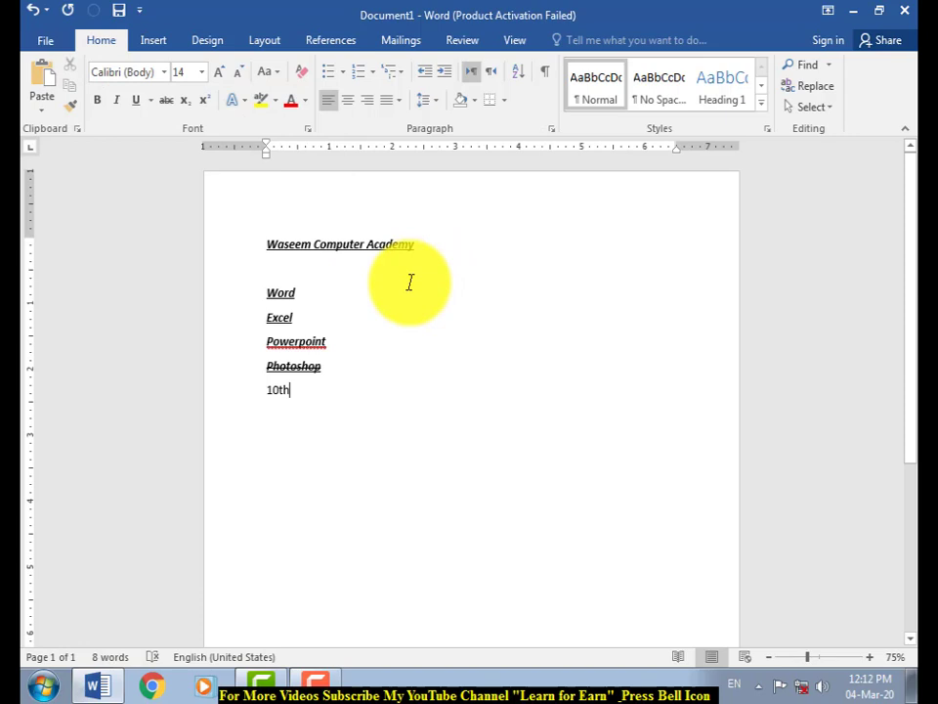
{"action": "left_click", "coordinate": [201, 76]}
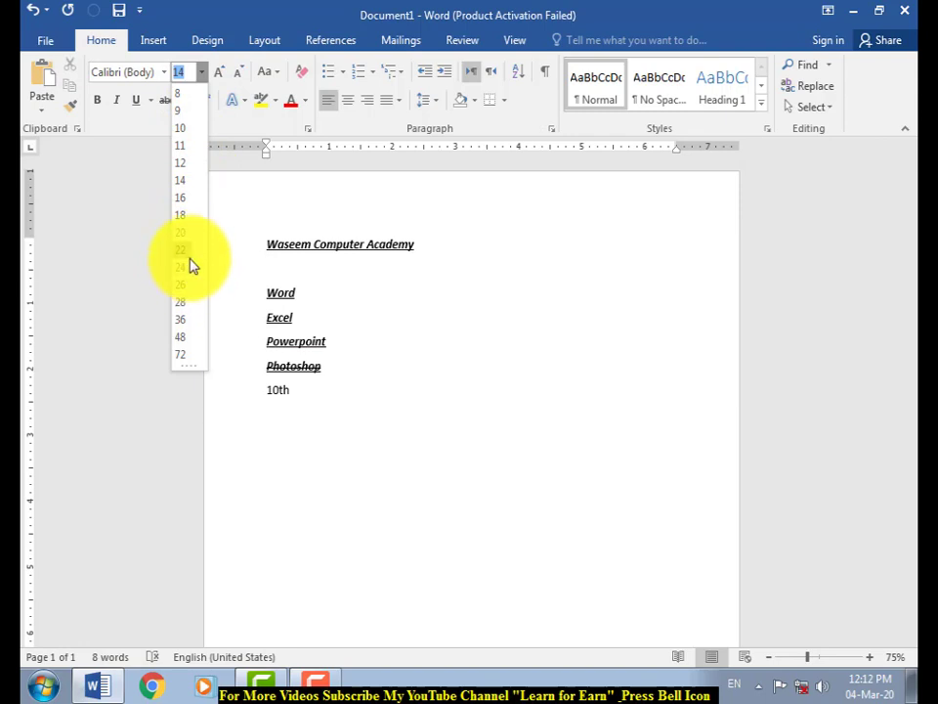
{"action": "left_click", "coordinate": [452, 458]}
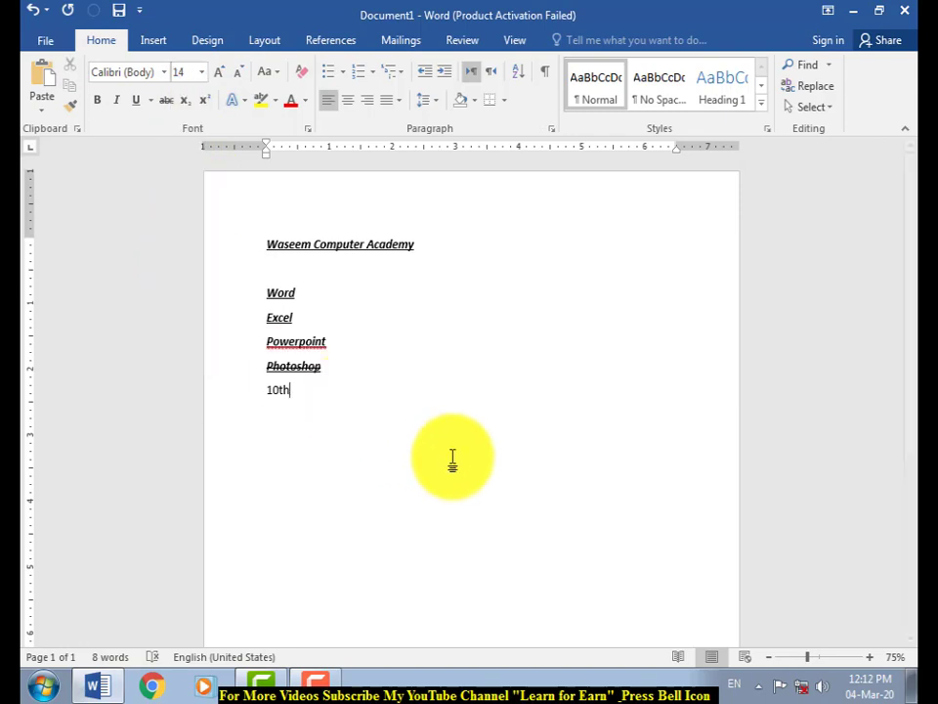
Grow the font size at the end of the "10th" line to 22.
{"action": "left_click", "coordinate": [221, 78]}
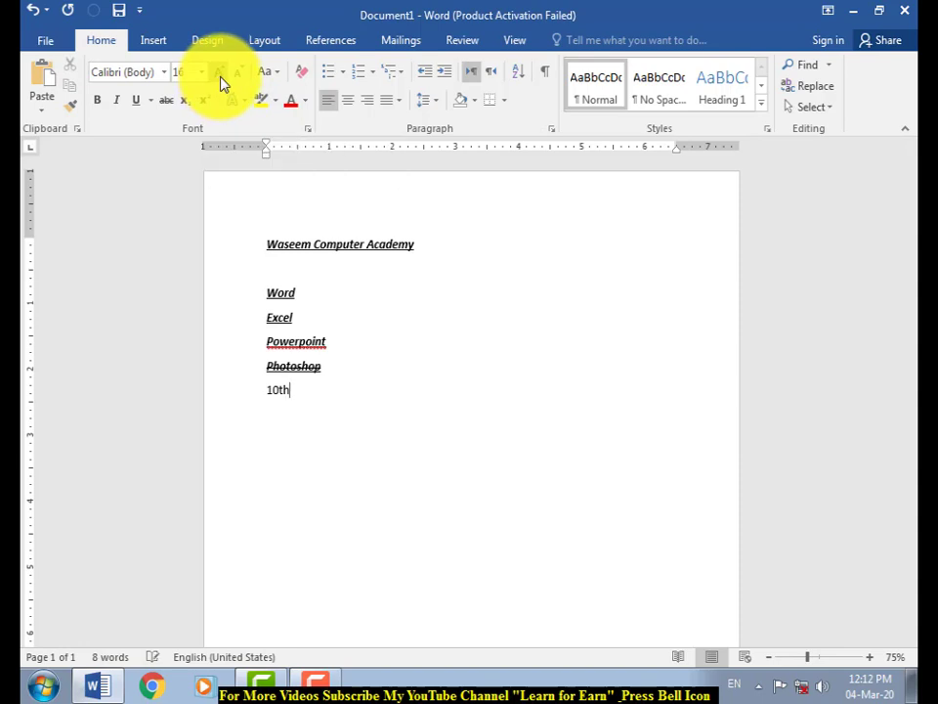
{"action": "left_click", "coordinate": [221, 78]}
{"action": "left_click", "coordinate": [221, 78]}
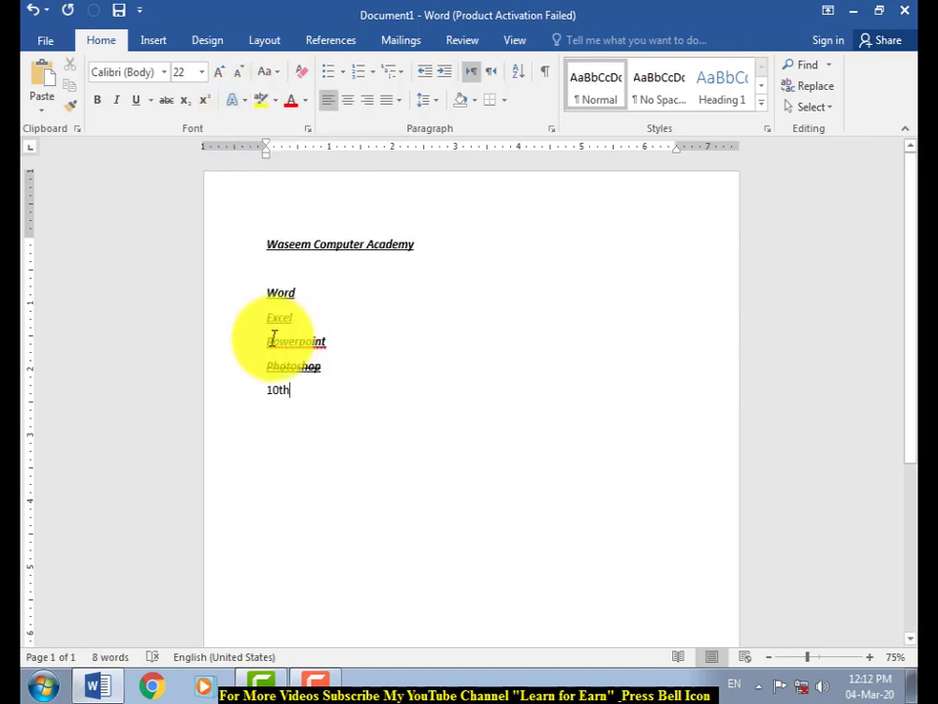
Review the outline, shadow, reflection and glow text effects and apply a light blue outlined preset to the line "Powerpoint".
{"action": "left_click_drag", "start_coordinate": [267, 340], "coordinate": [324, 352]}
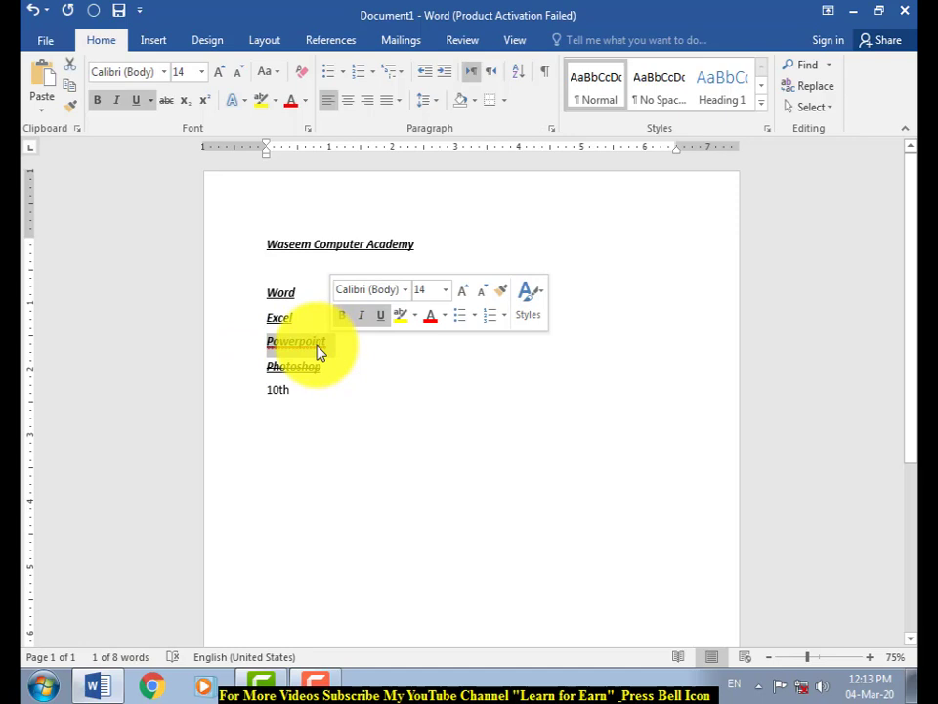
{"action": "left_click", "coordinate": [238, 100]}
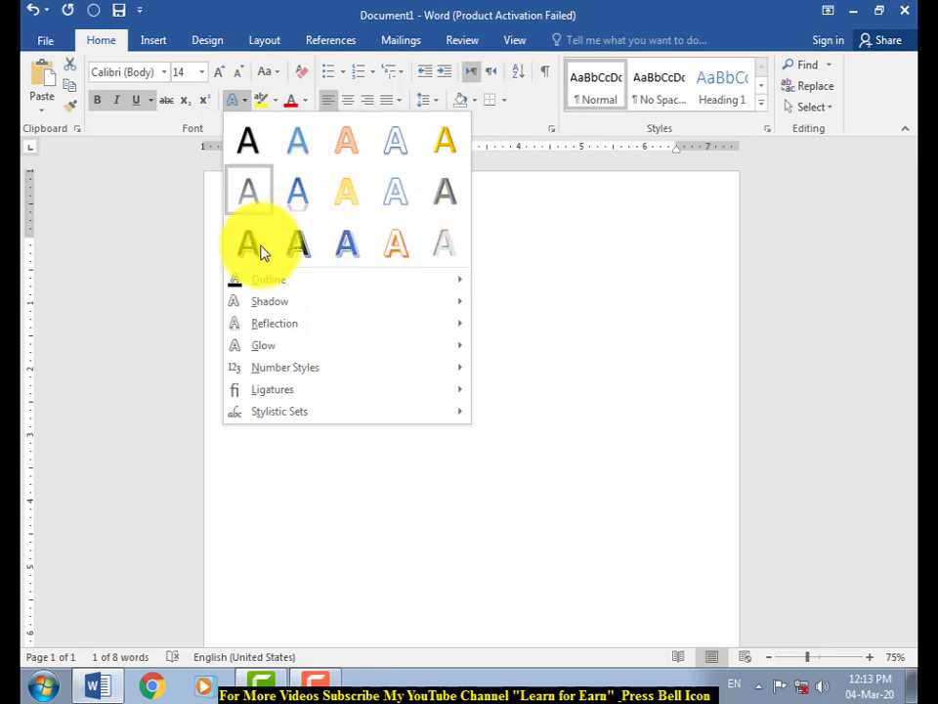
{"action": "mouse_move", "coordinate": [340, 283]}
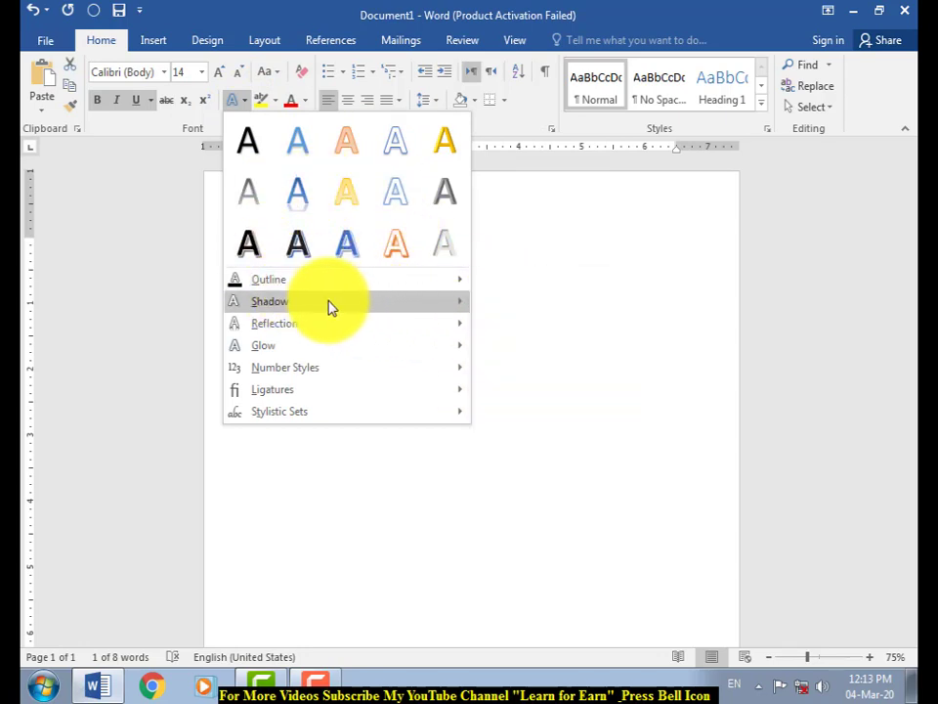
{"action": "mouse_move", "coordinate": [366, 328]}
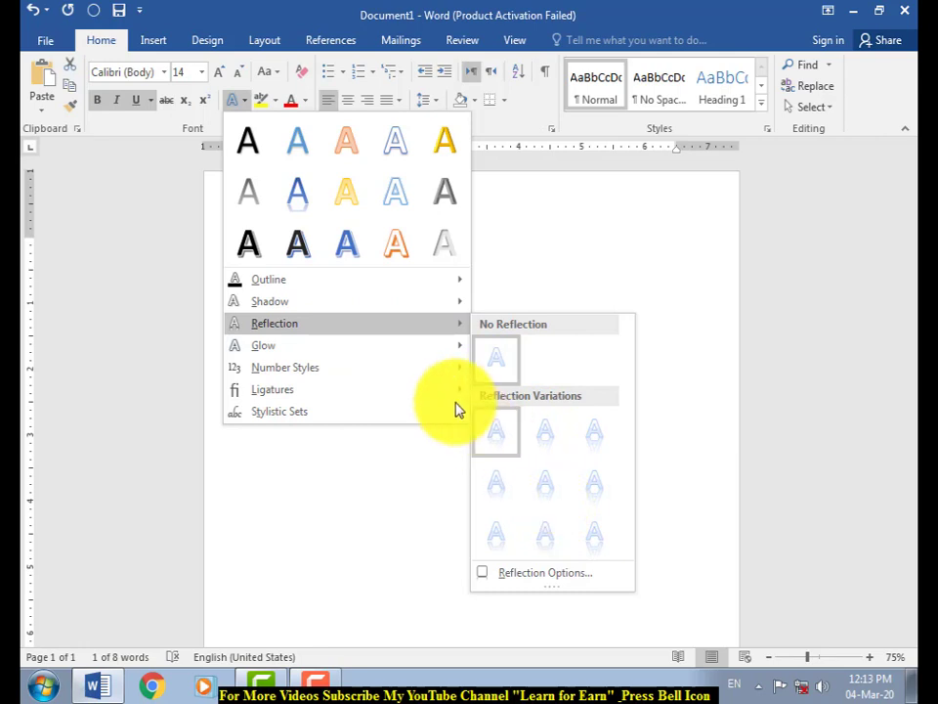
{"action": "mouse_move", "coordinate": [327, 352]}
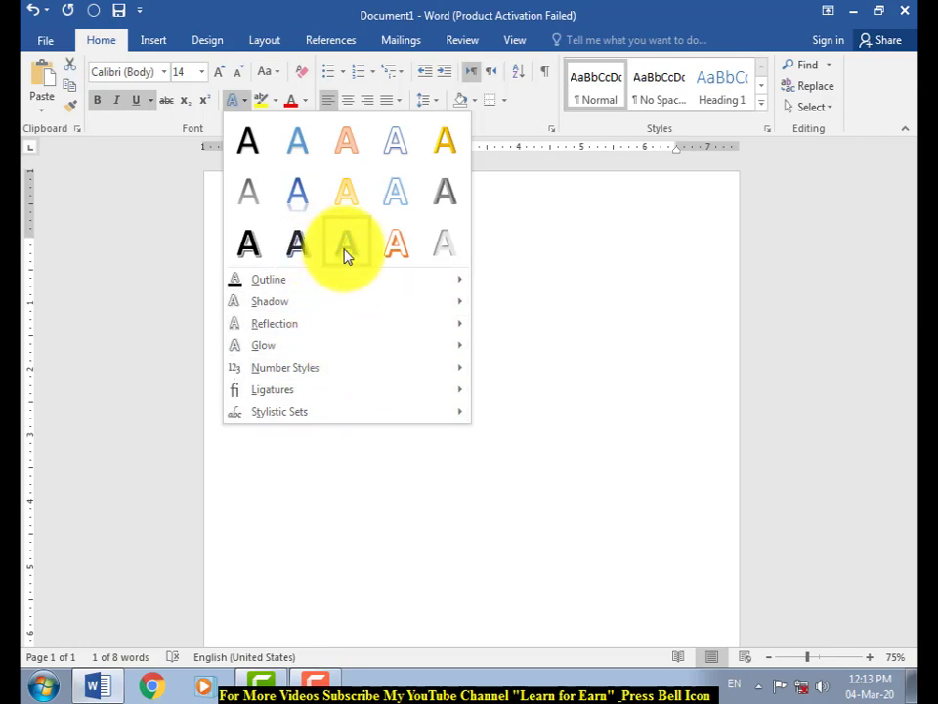
{"action": "left_click", "coordinate": [398, 205]}
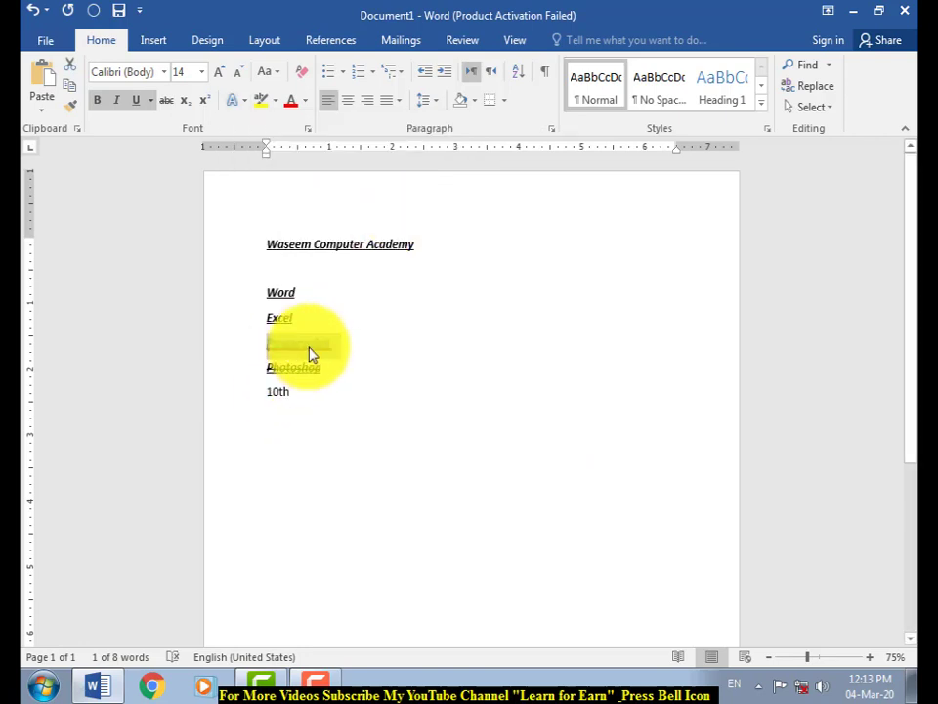
{"action": "left_click", "coordinate": [279, 348]}
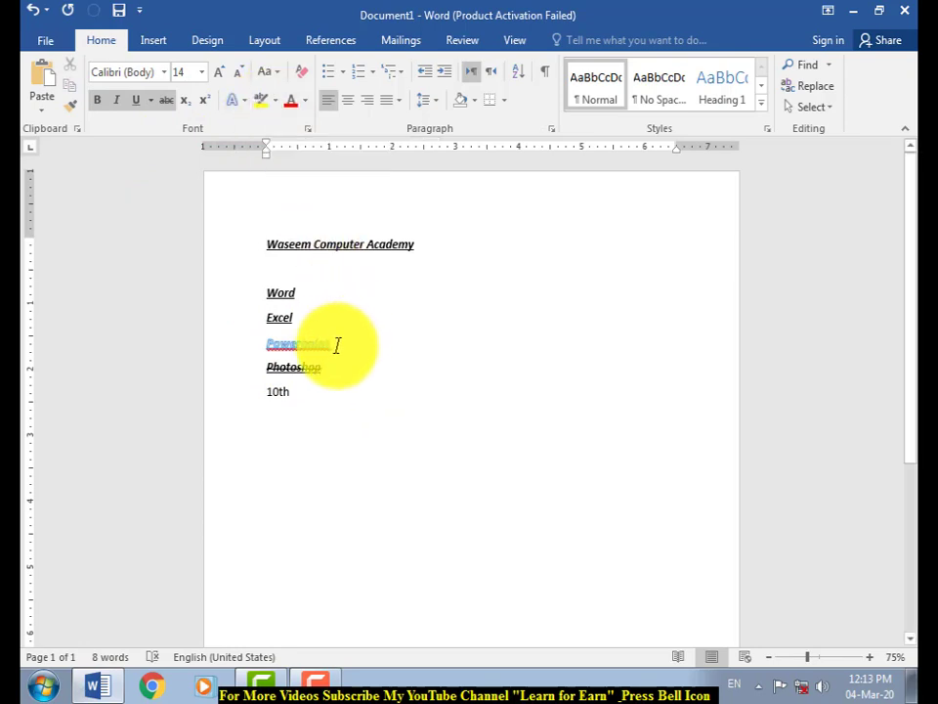
Highlight the word "Excel" in pink.
{"action": "left_click_drag", "start_coordinate": [336, 345], "coordinate": [260, 315]}
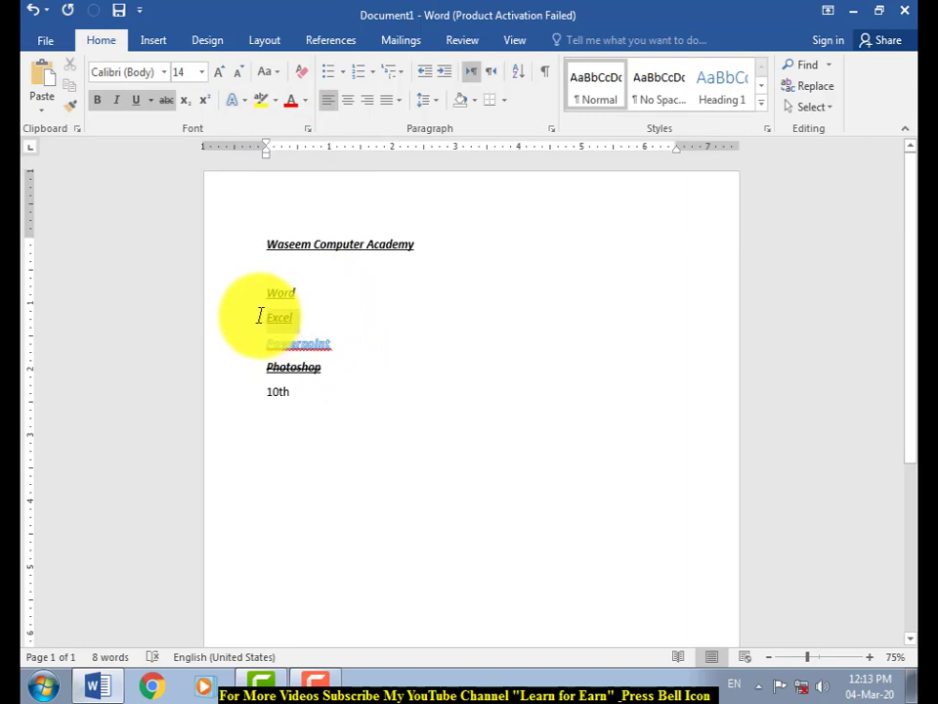
{"action": "left_click", "coordinate": [276, 102]}
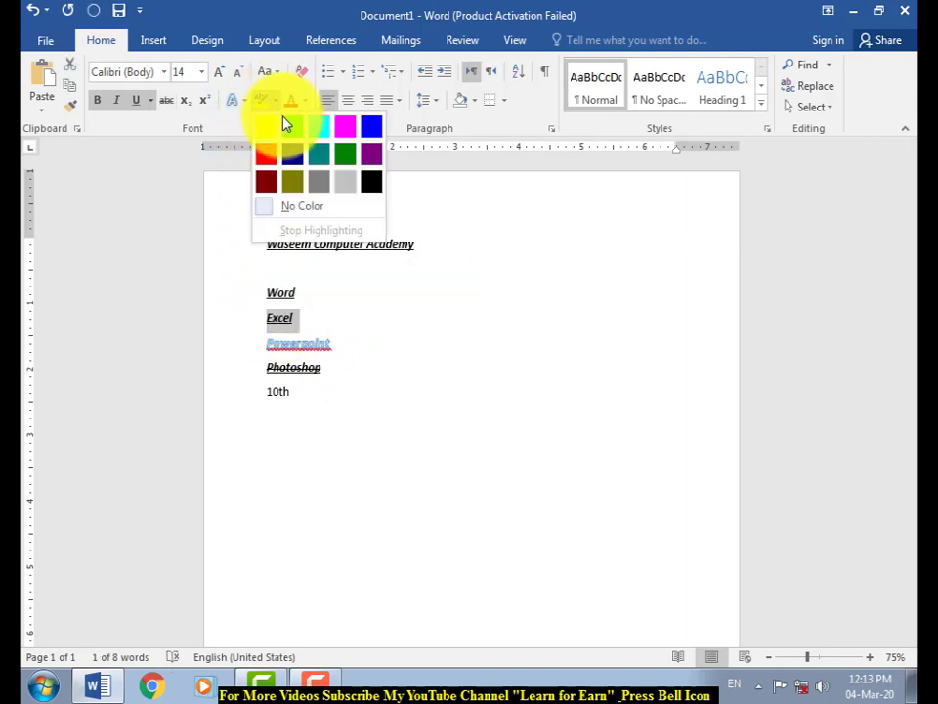
{"action": "left_click", "coordinate": [350, 132]}
{"action": "left_click", "coordinate": [293, 318]}
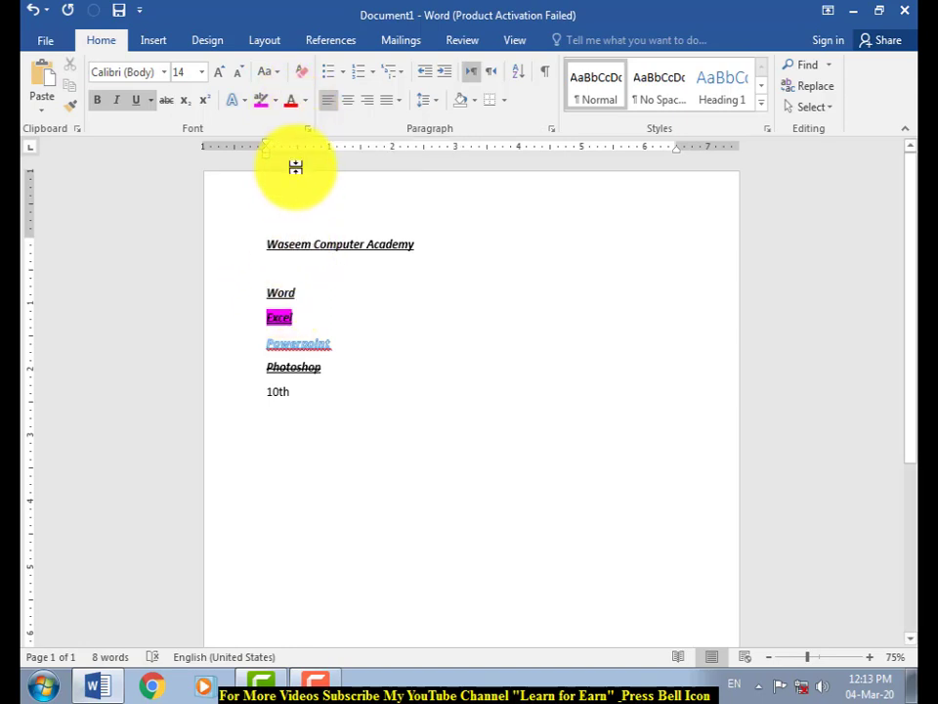
Change the font color of the line "Word" to a light blue theme color.
{"action": "left_click_drag", "start_coordinate": [266, 291], "coordinate": [302, 293]}
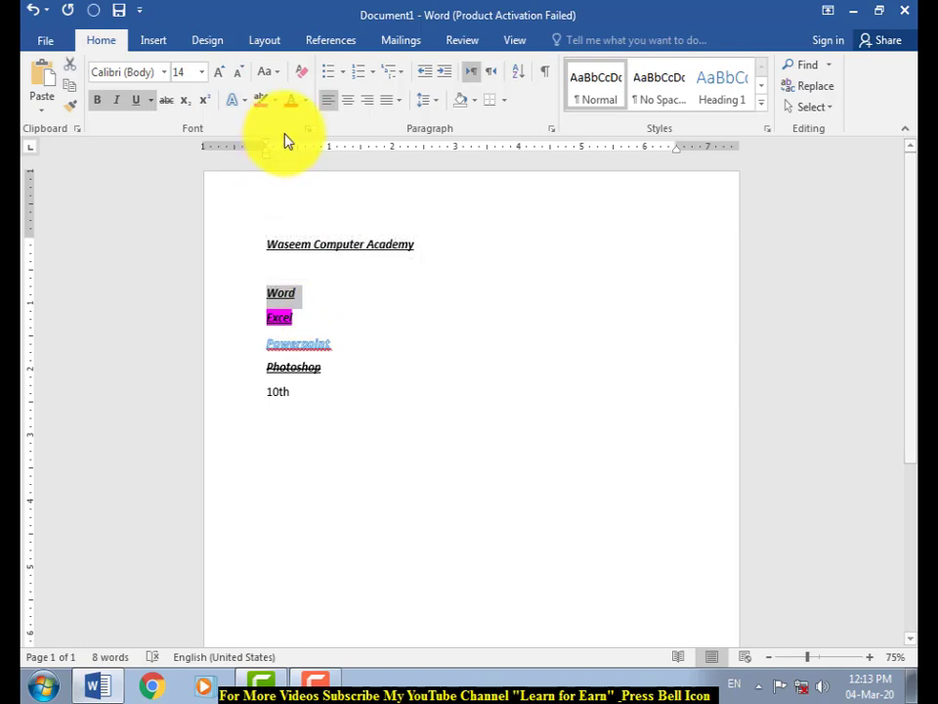
{"action": "left_click", "coordinate": [305, 101]}
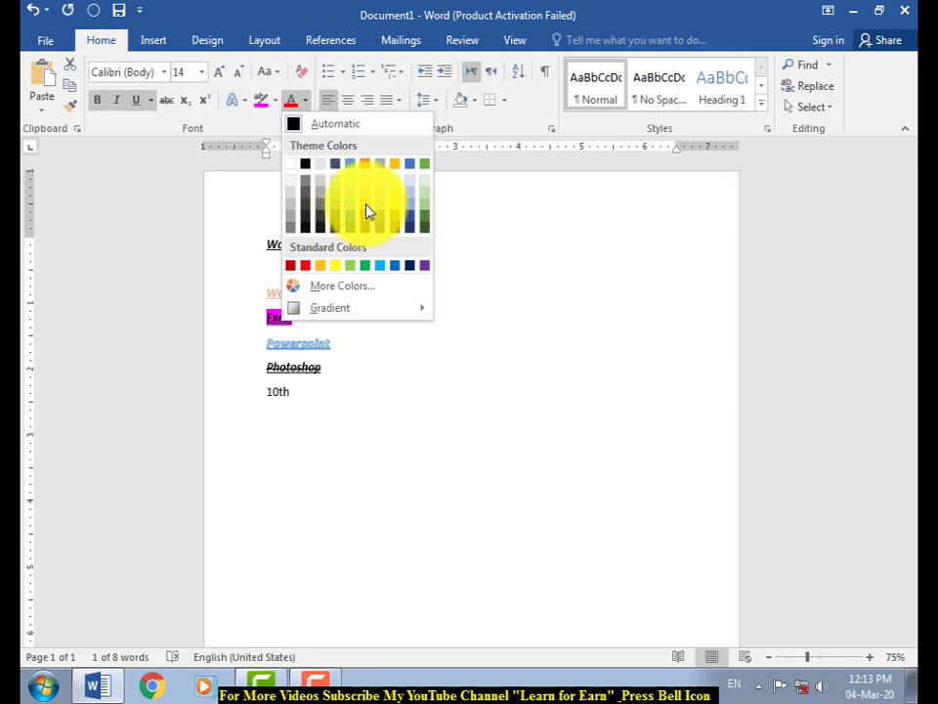
{"action": "left_click", "coordinate": [350, 205]}
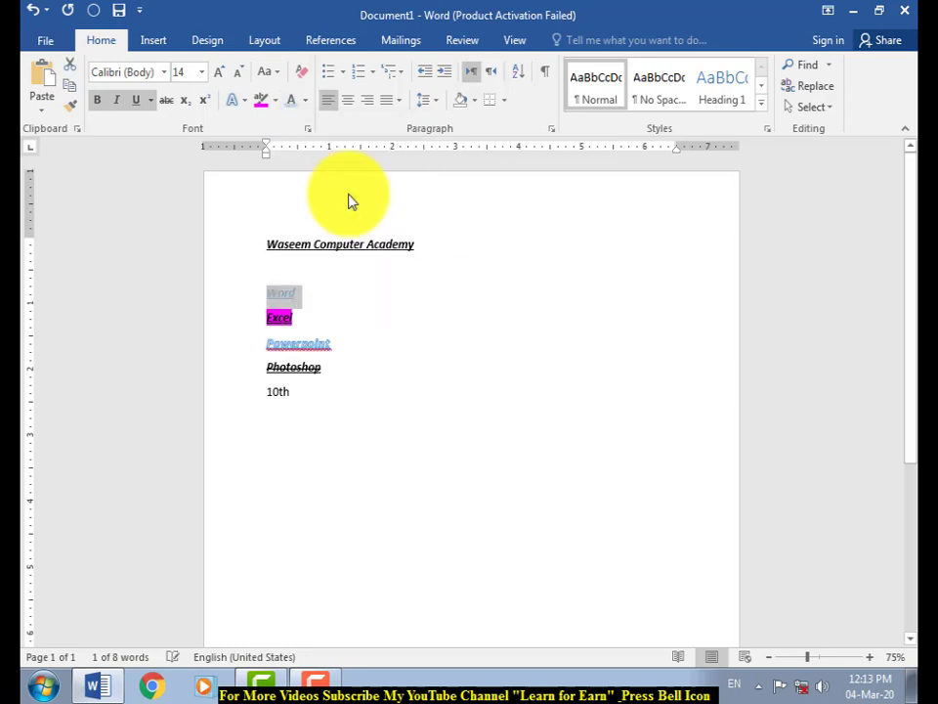
{"action": "left_click", "coordinate": [303, 295]}
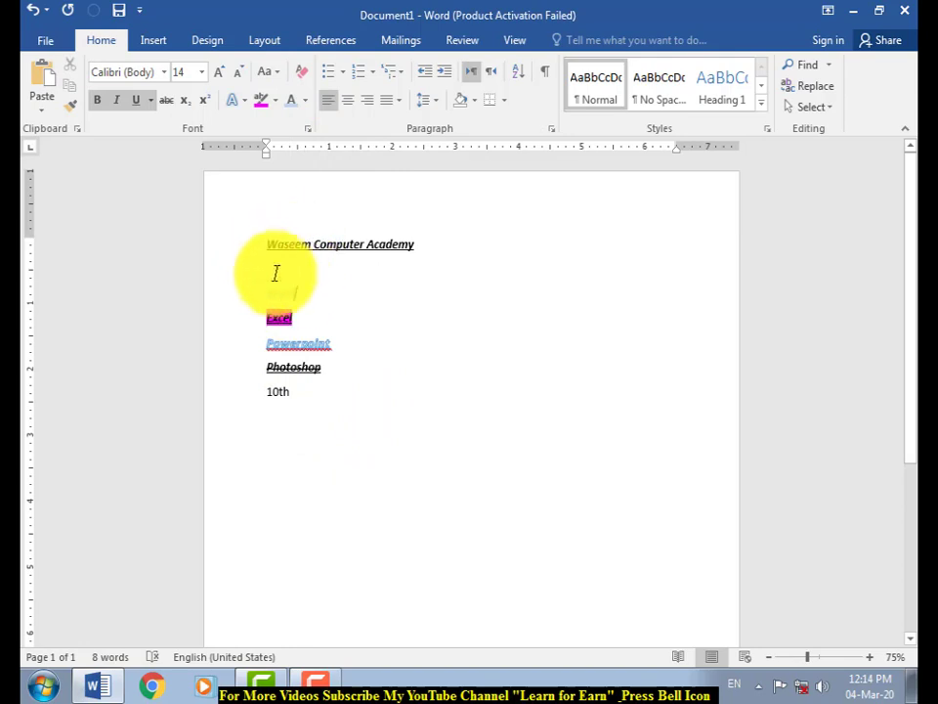
Clear all formatting from the entire text, from the heading "Waseem Computer Academy" down to "10th".
{"action": "left_click_drag", "start_coordinate": [264, 247], "coordinate": [378, 400]}
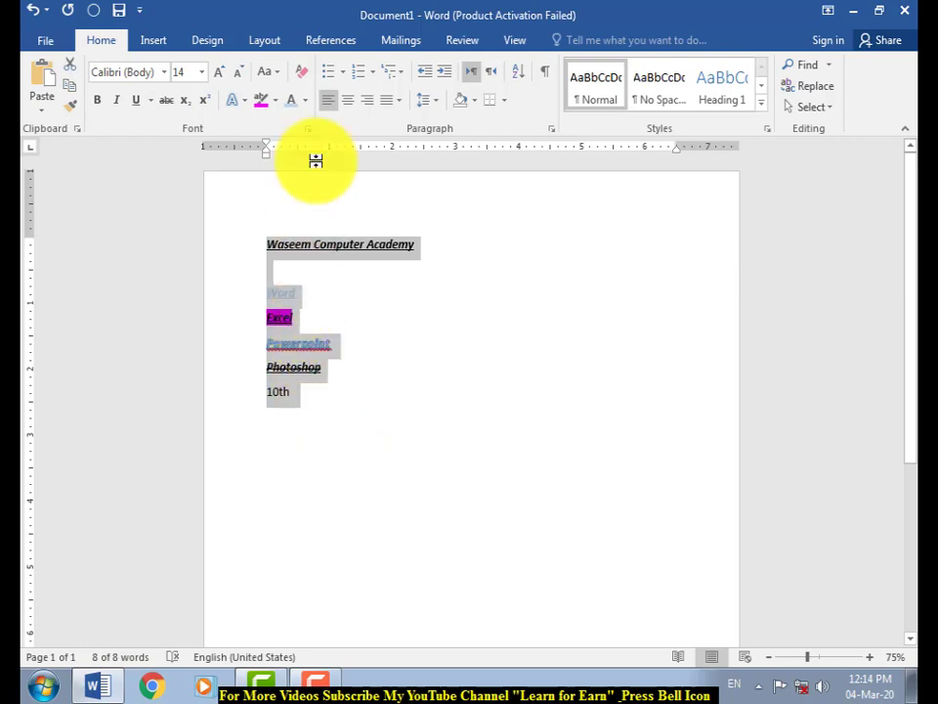
{"action": "left_click", "coordinate": [305, 77]}
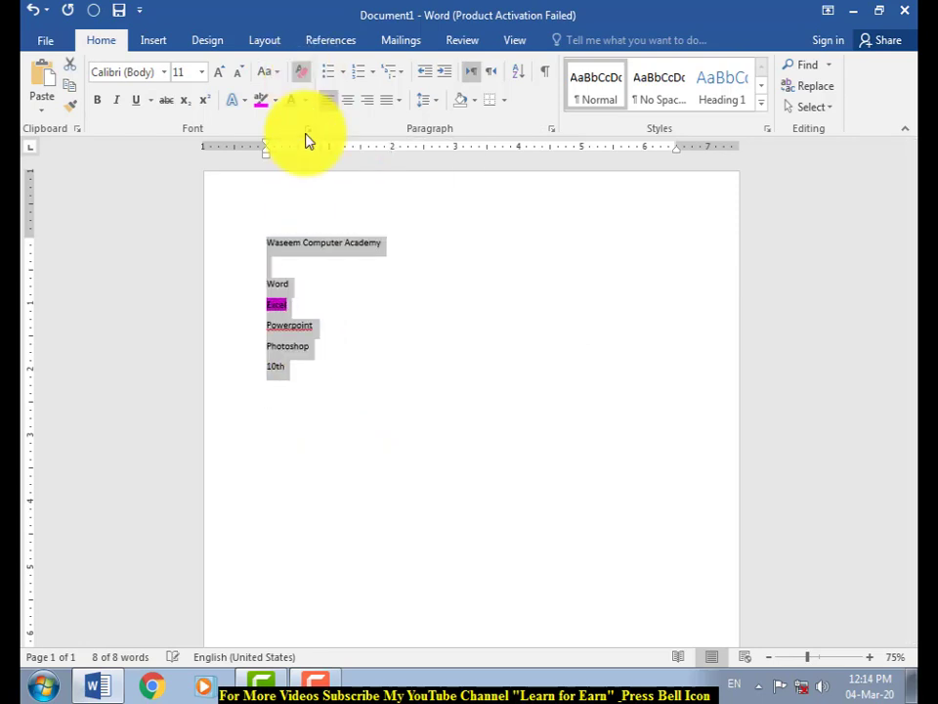
{"action": "left_click", "coordinate": [357, 371]}
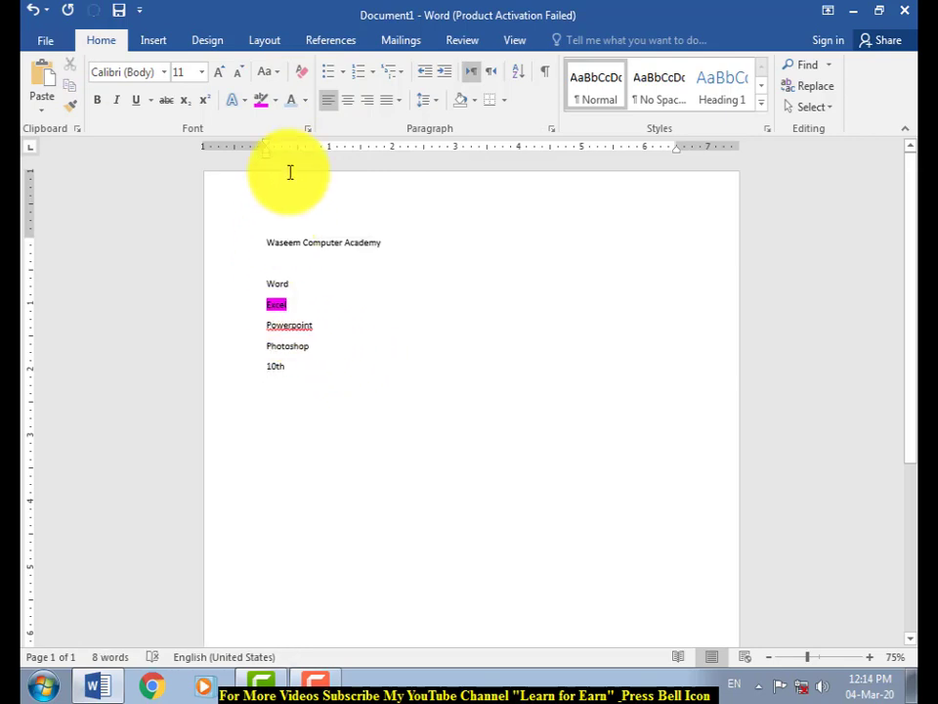
{"action": "left_click_drag", "start_coordinate": [297, 308], "coordinate": [264, 304]}
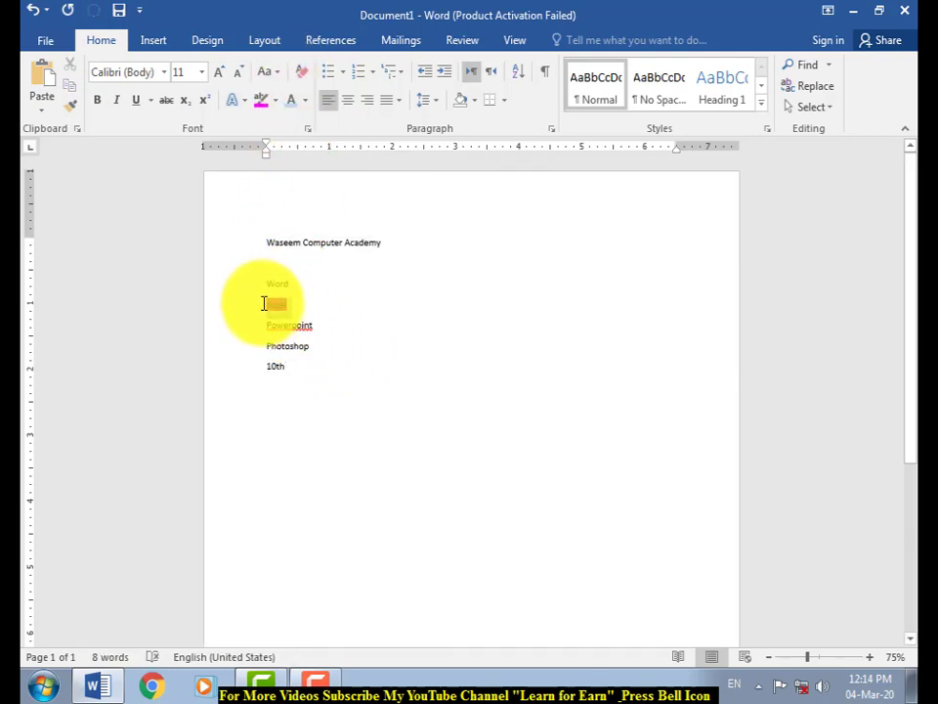
{"action": "left_click", "coordinate": [396, 379]}
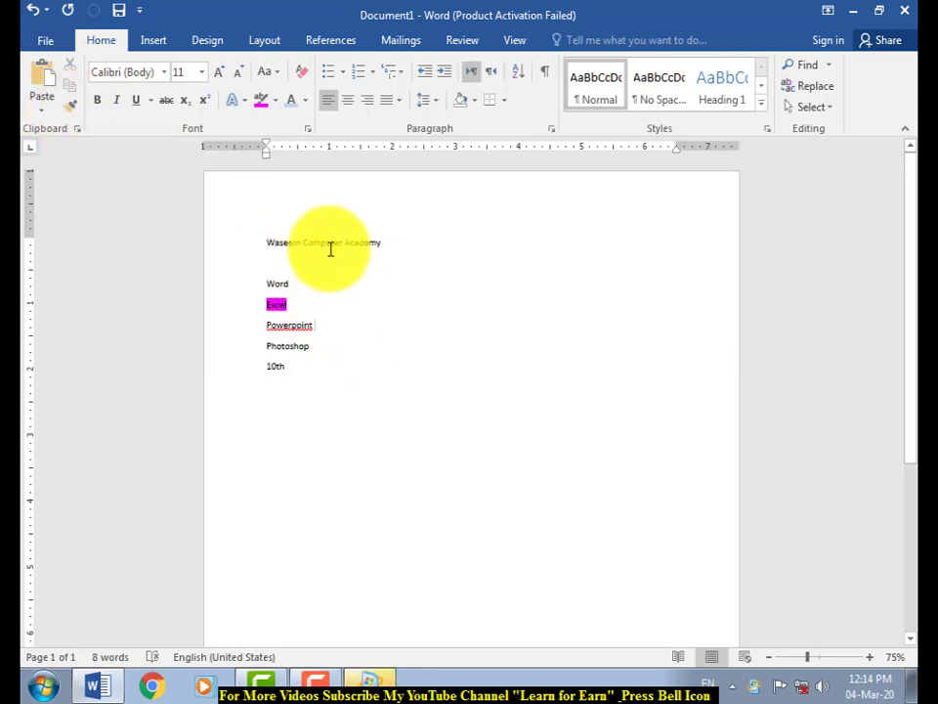
Format the heading "Waseem Computer Academy" as bold and italic.
{"action": "left_click_drag", "start_coordinate": [386, 242], "coordinate": [293, 254]}
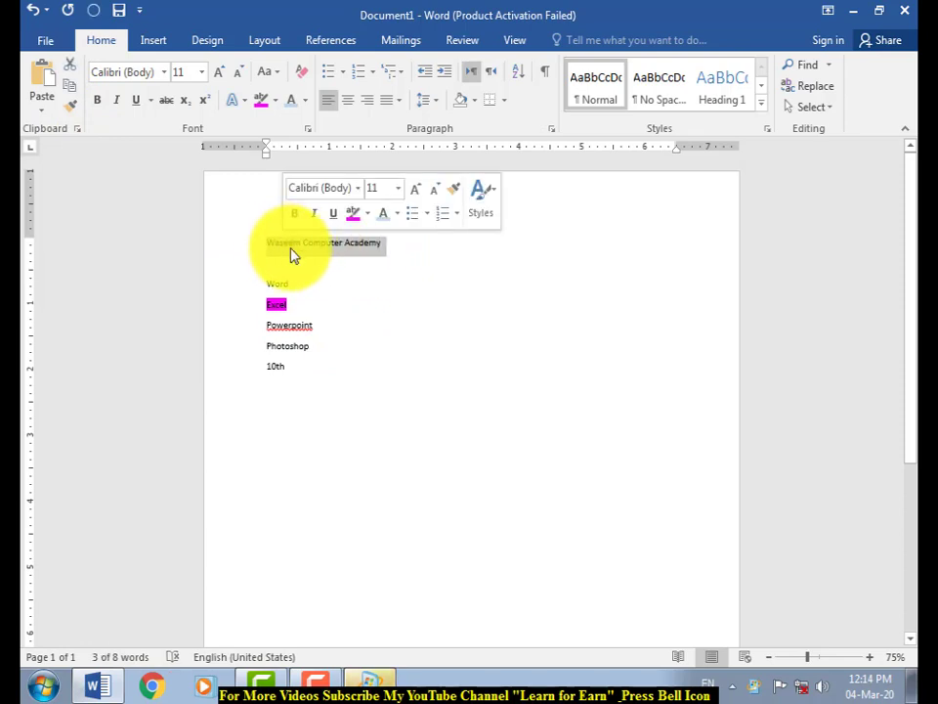
{"action": "left_click", "coordinate": [117, 102]}
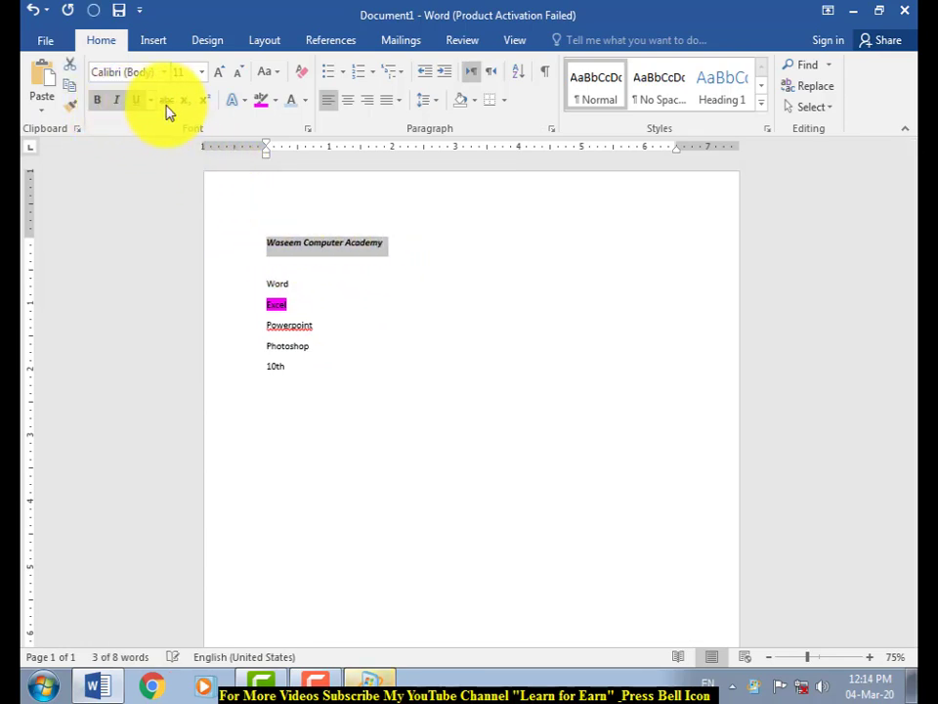
Enlarge the heading "Waseem Computer Academy" to 18 pt and apply the light blue filled text effect from the first row of presets.
{"action": "left_click", "coordinate": [218, 79]}
{"action": "left_click", "coordinate": [218, 79]}
{"action": "left_click", "coordinate": [218, 78]}
{"action": "left_click", "coordinate": [218, 80]}
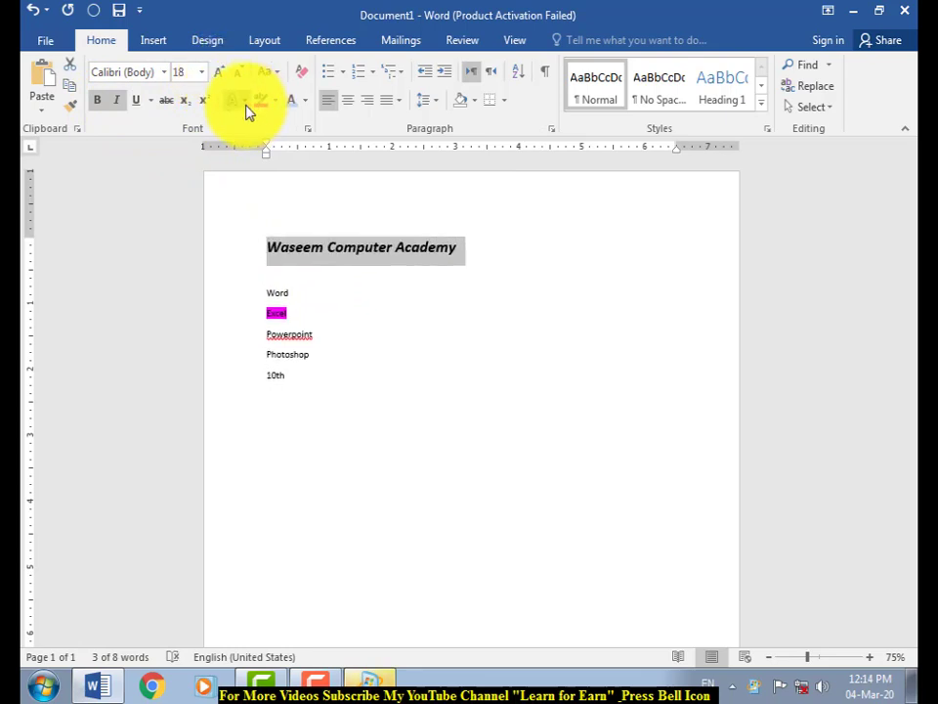
{"action": "left_click", "coordinate": [247, 110]}
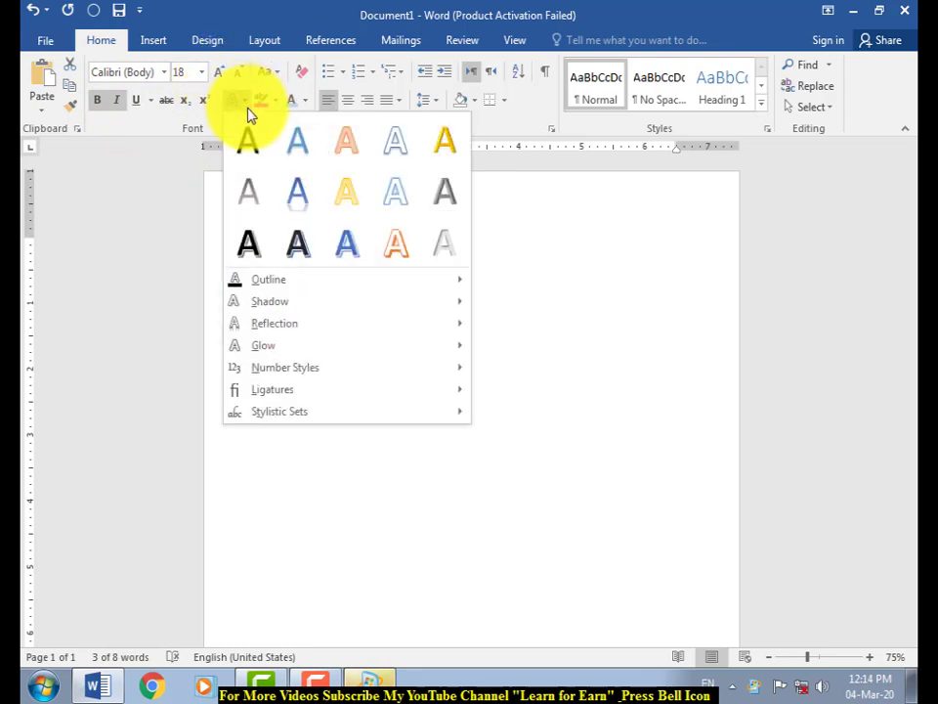
{"action": "left_click", "coordinate": [295, 147]}
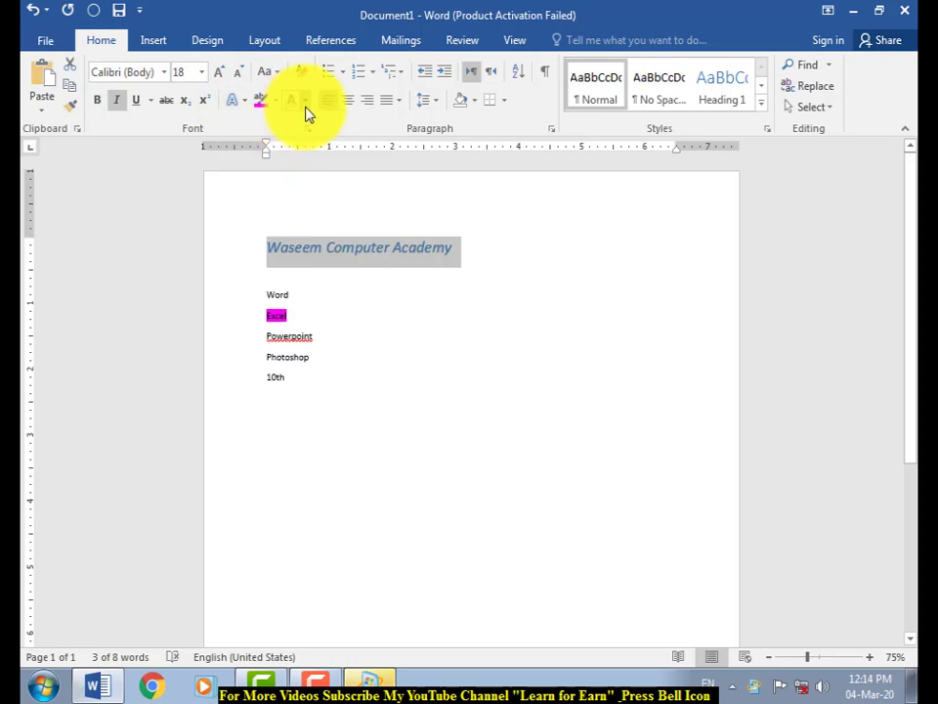
Change the font color of the heading "Waseem Computer Academy" to a darker blue theme color.
{"action": "left_click", "coordinate": [277, 101]}
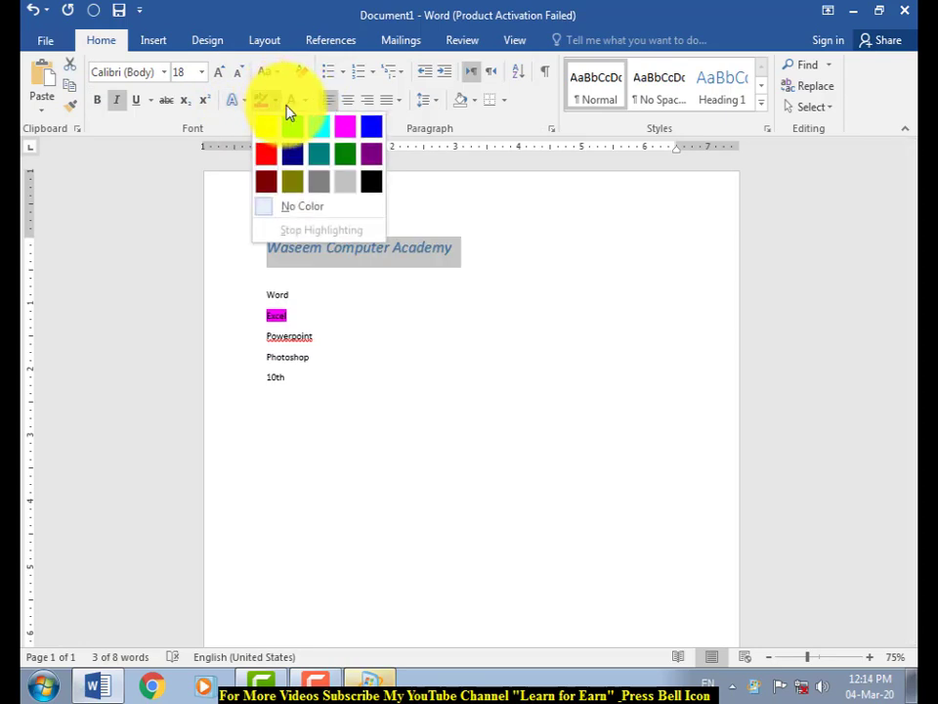
{"action": "left_click", "coordinate": [306, 102]}
{"action": "left_click", "coordinate": [306, 102]}
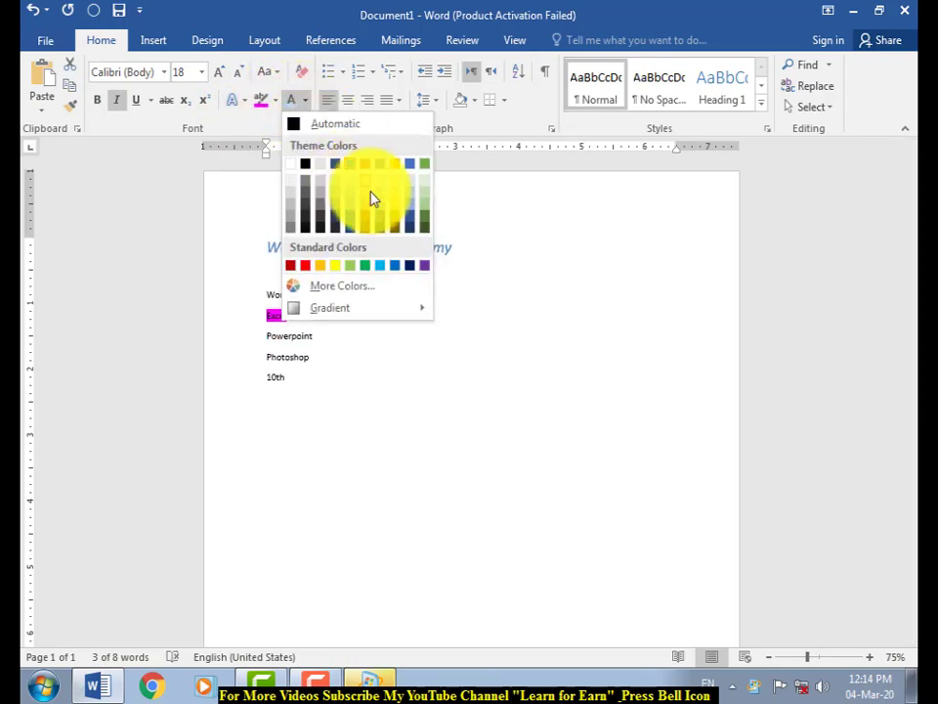
{"action": "left_click", "coordinate": [415, 216]}
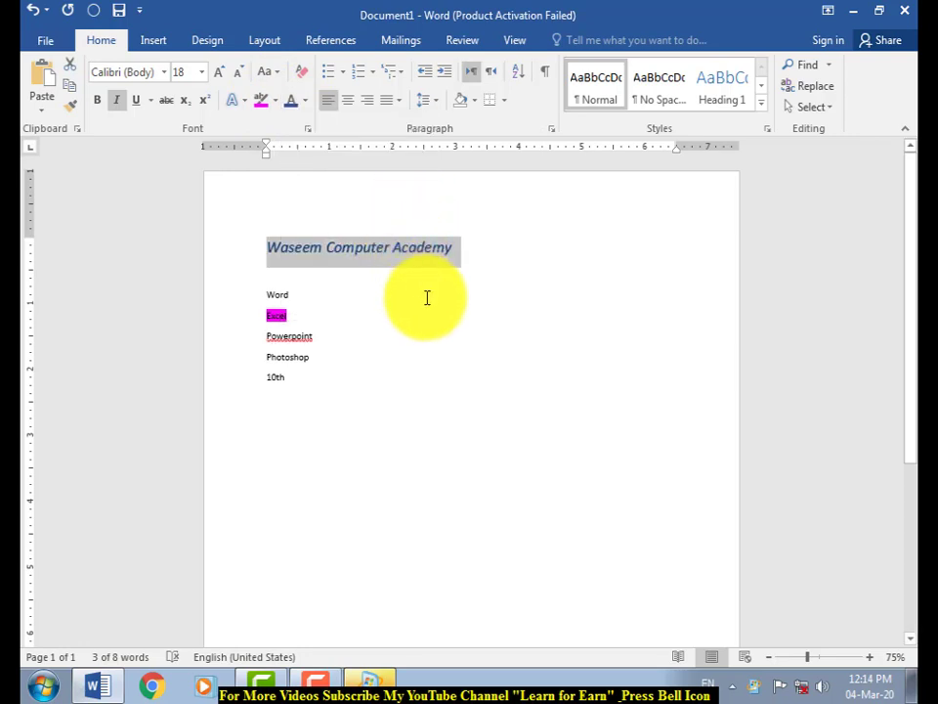
{"action": "left_click", "coordinate": [469, 264]}
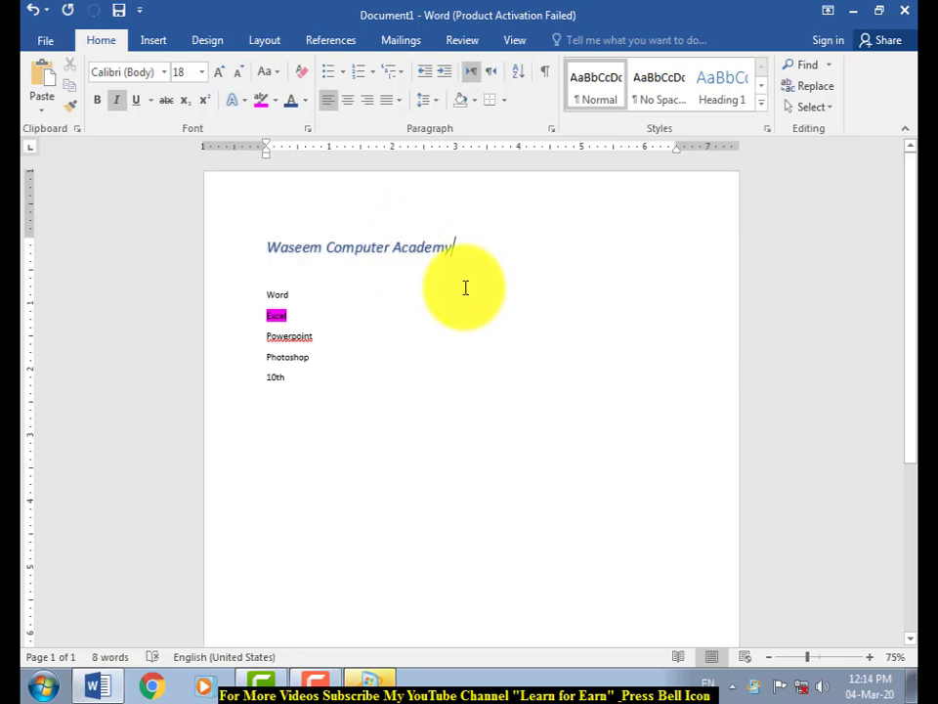
Copy the formatting of the heading "Waseem Computer Academy" onto the word "Photoshop" with Format Painter.
{"action": "double_click", "coordinate": [289, 359]}
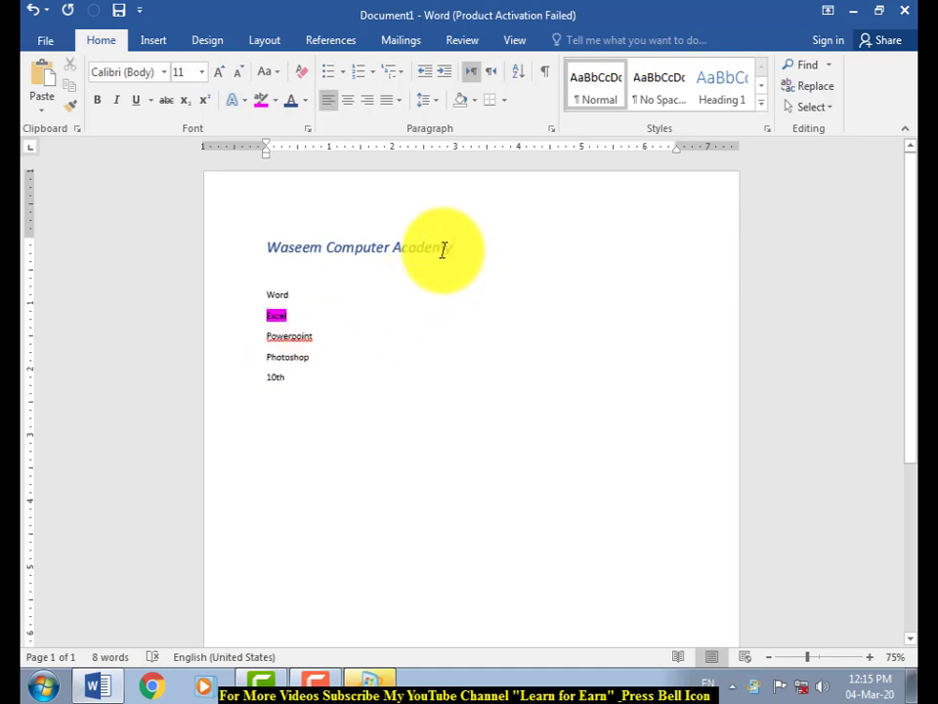
{"action": "left_click_drag", "start_coordinate": [443, 250], "coordinate": [275, 246]}
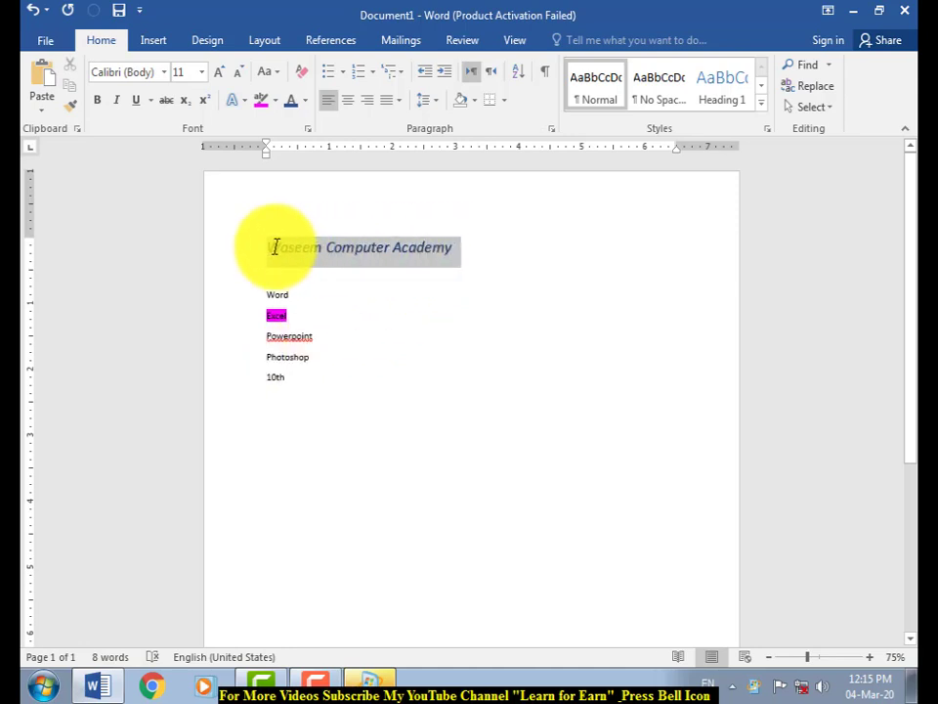
{"action": "left_click", "coordinate": [71, 115]}
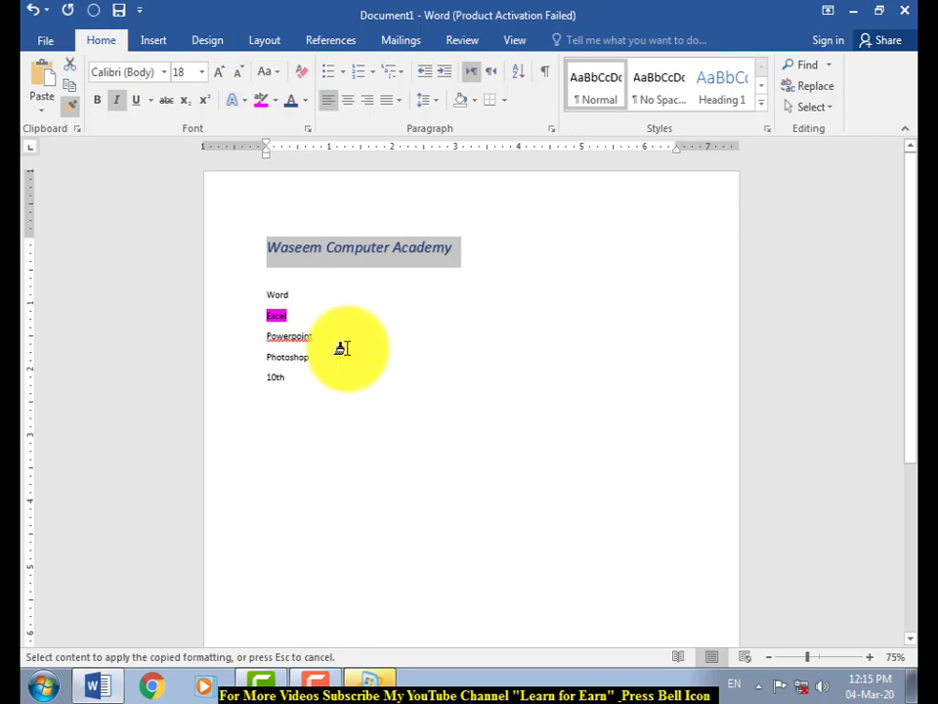
{"action": "left_click", "coordinate": [291, 358]}
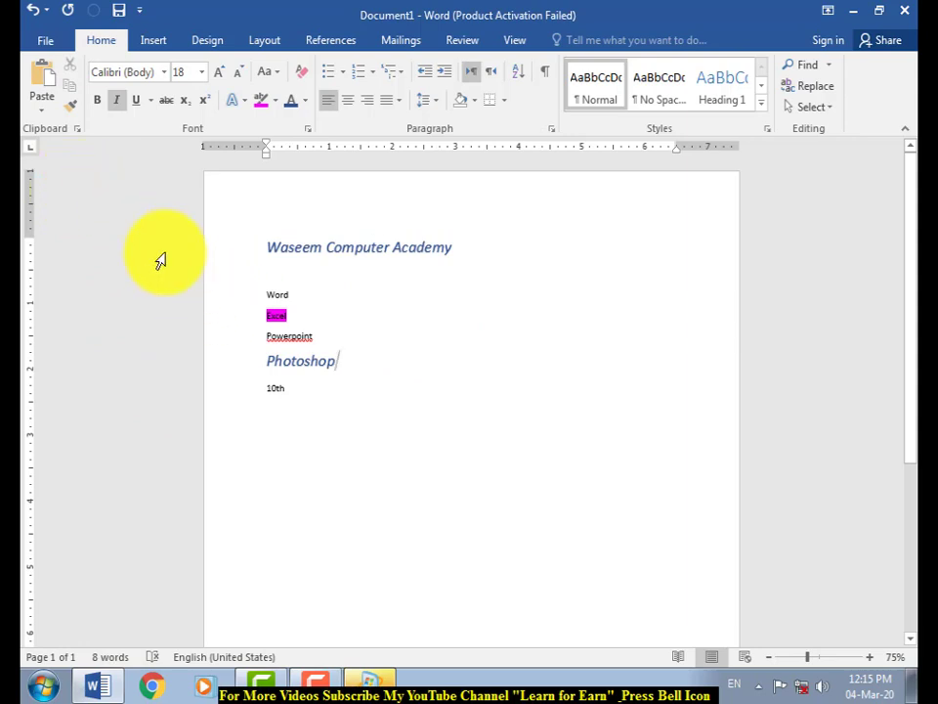
Examine the items stored on the Office Clipboard and close the list again.
{"action": "left_click", "coordinate": [78, 130]}
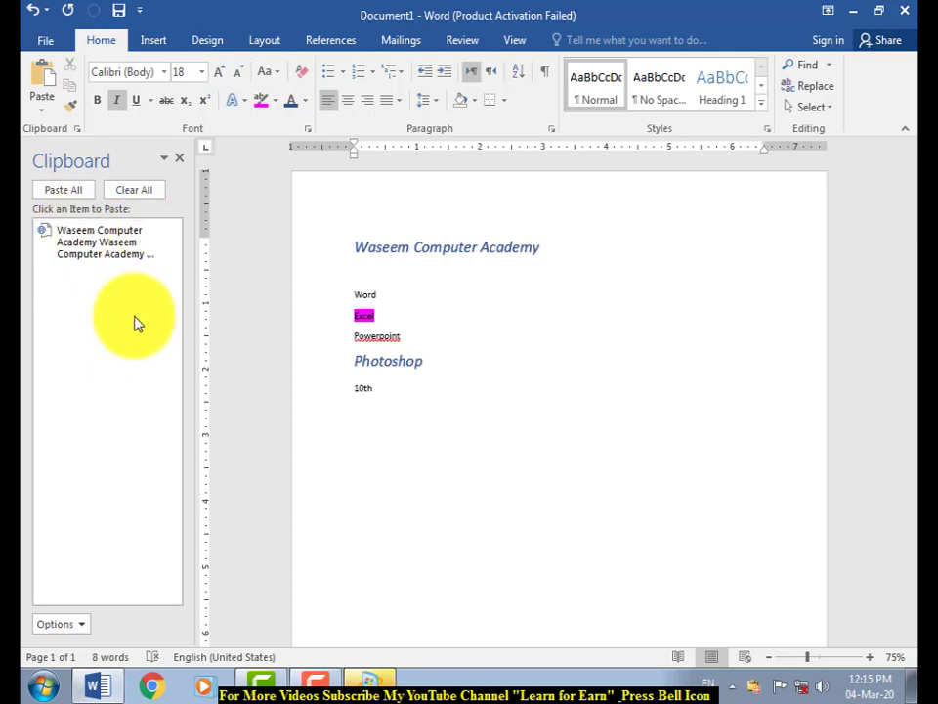
{"action": "left_click", "coordinate": [180, 157]}
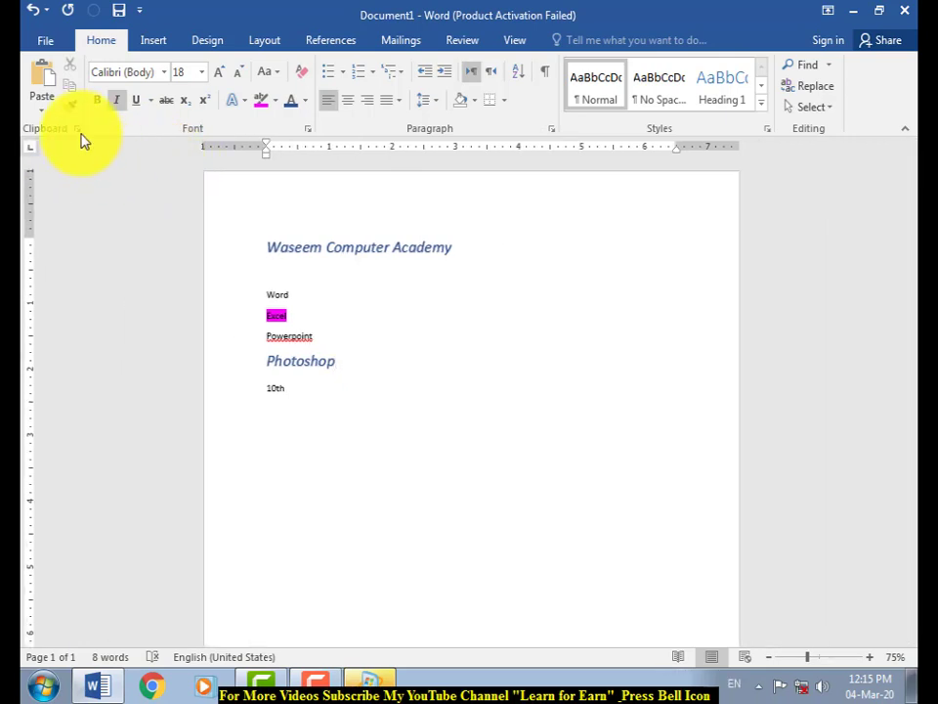
{"action": "left_click", "coordinate": [78, 130]}
{"action": "left_click", "coordinate": [181, 160]}
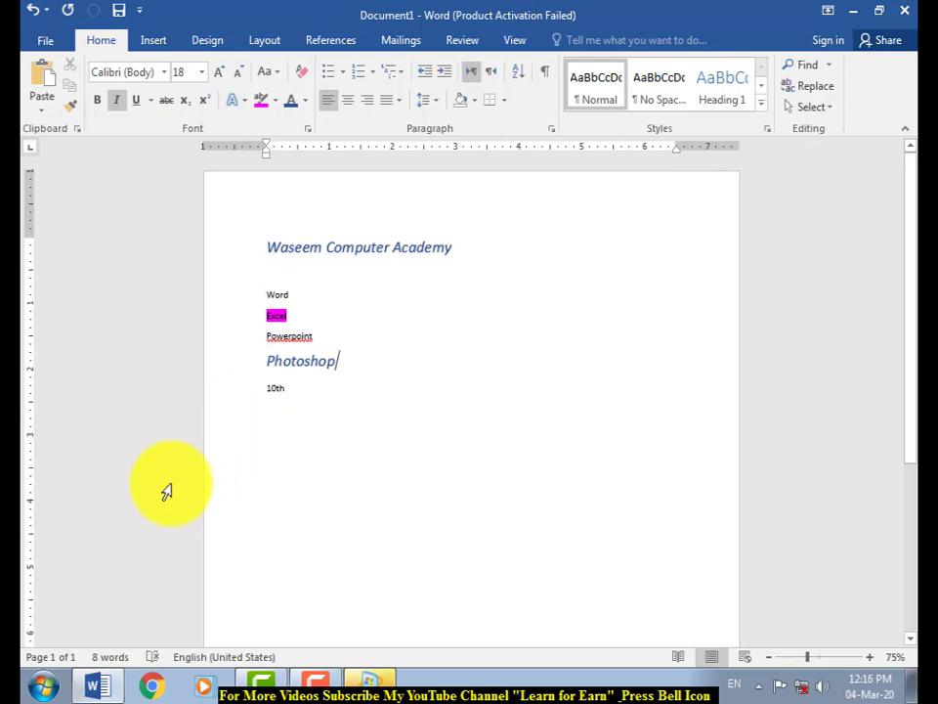
{"action": "key", "text": "ctrl+i"}
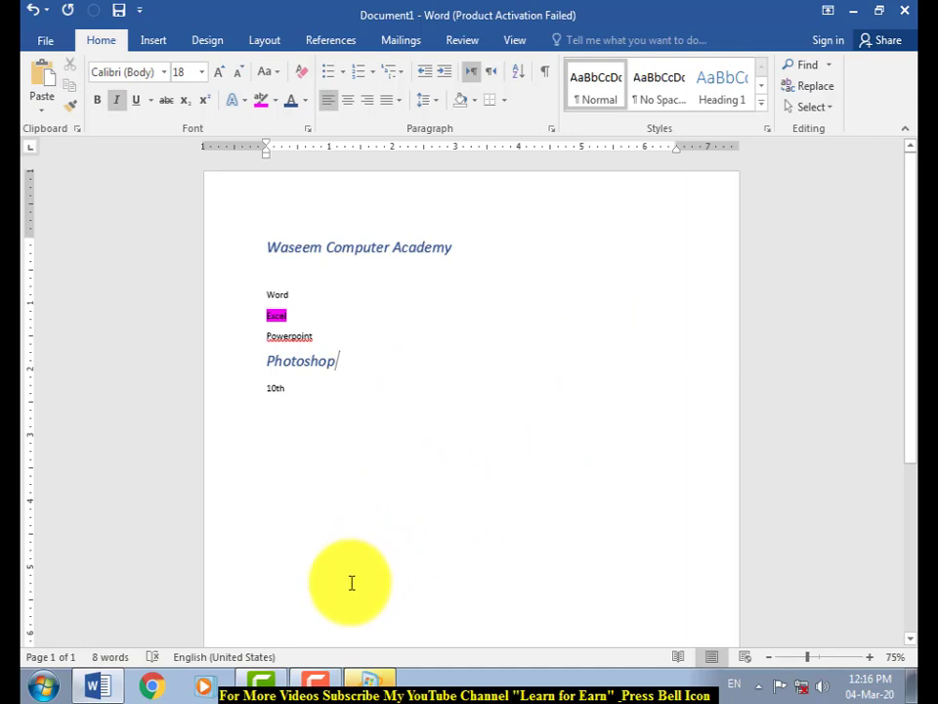
{"action": "left_click", "coordinate": [317, 692]}
{"action": "left_click", "coordinate": [826, 598]}
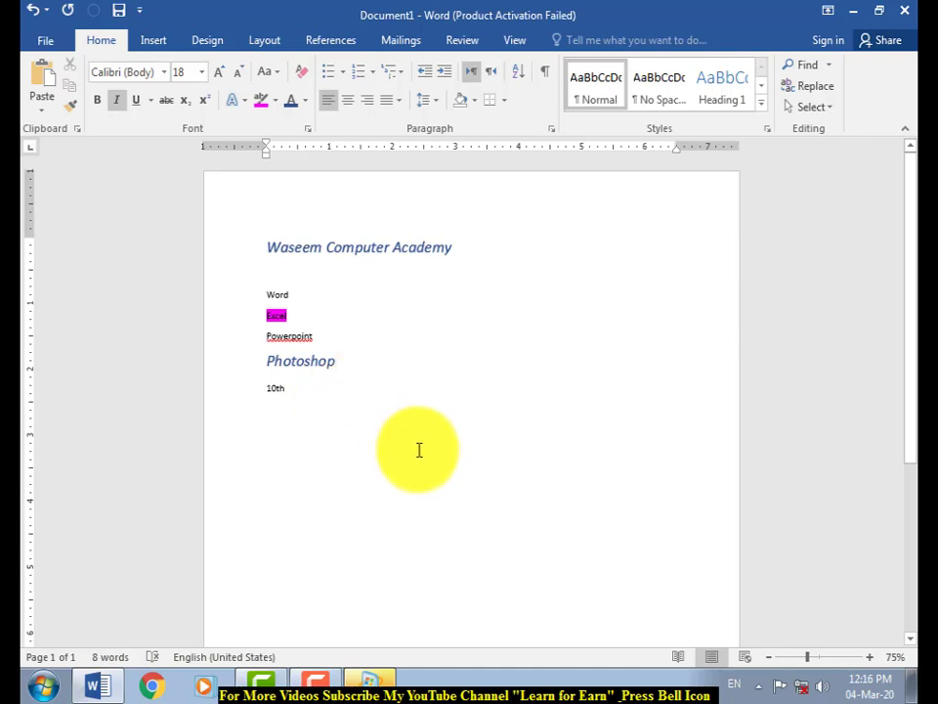
{"action": "left_click", "coordinate": [315, 695]}
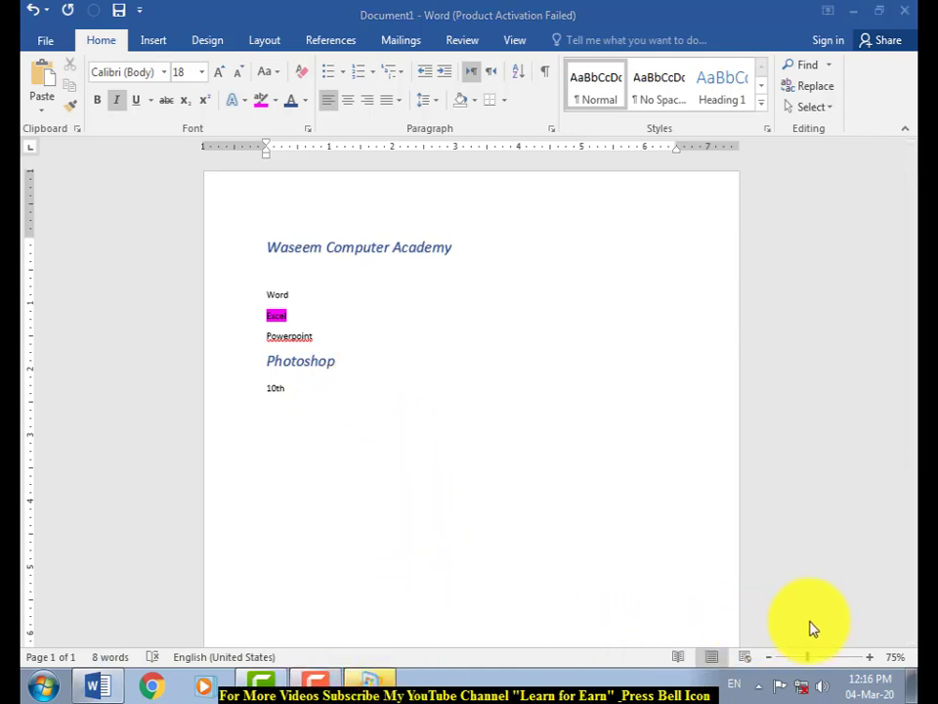